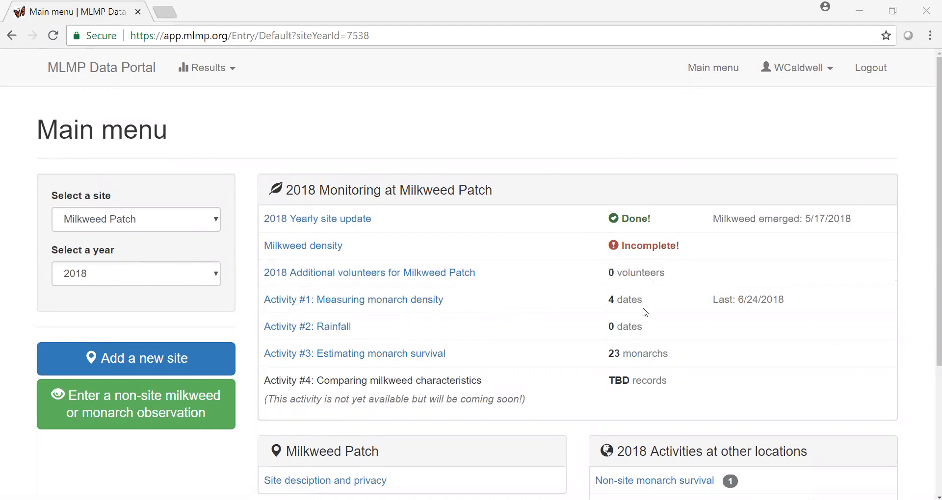
Open Activity #1: Measuring monarch density for Milkweed Patch and view the 6/24/2018 record
click(392, 302)
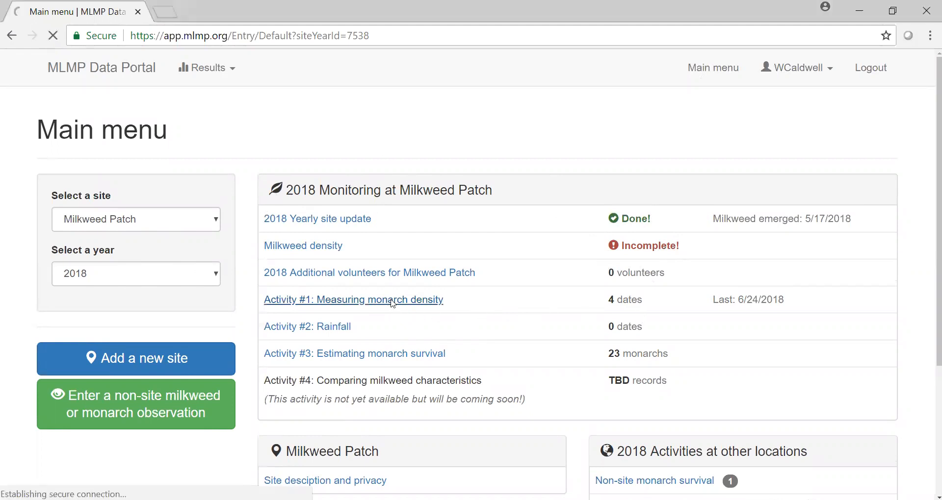
scroll(496, 295, down, 2)
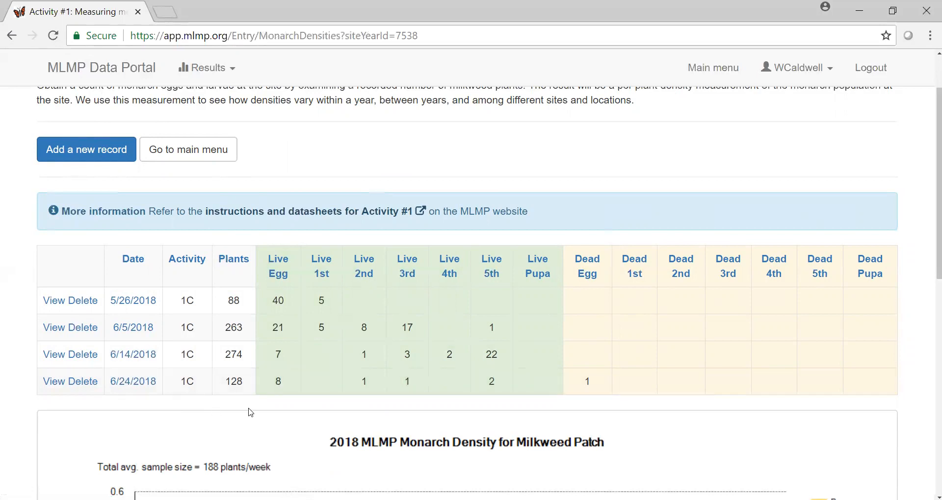
scroll(674, 380, down, 1)
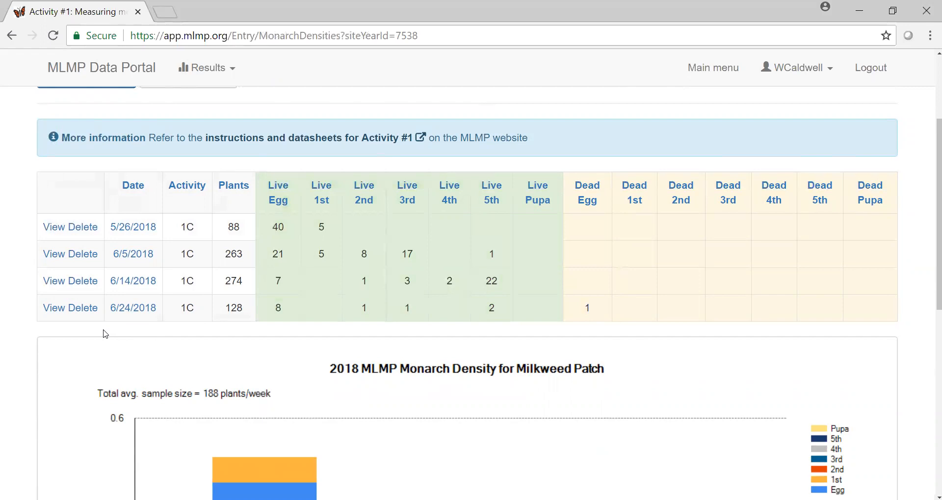
click(51, 312)
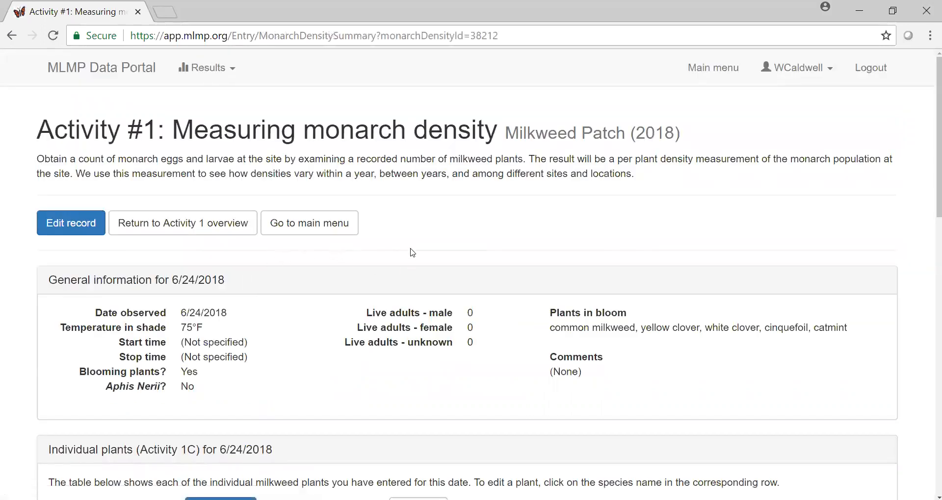
Examine the general information and the individual plants table of the 6/24/2018 record
scroll(227, 363, down, 2)
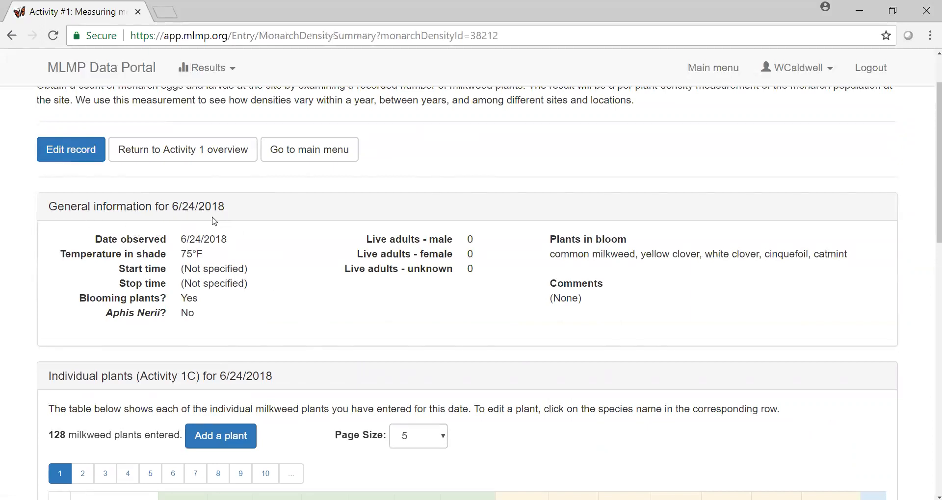
scroll(196, 228, down, 2)
scroll(313, 206, down, 1)
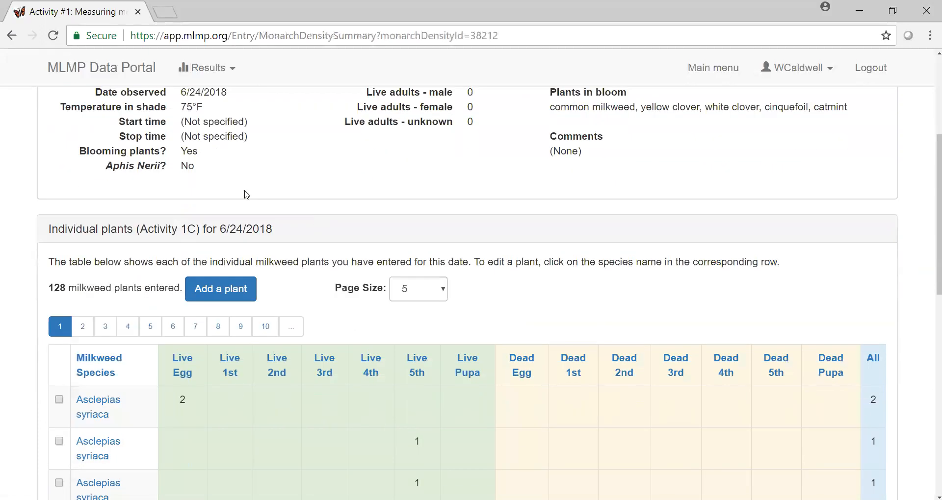
scroll(279, 189, up, 3)
scroll(273, 231, down, 7)
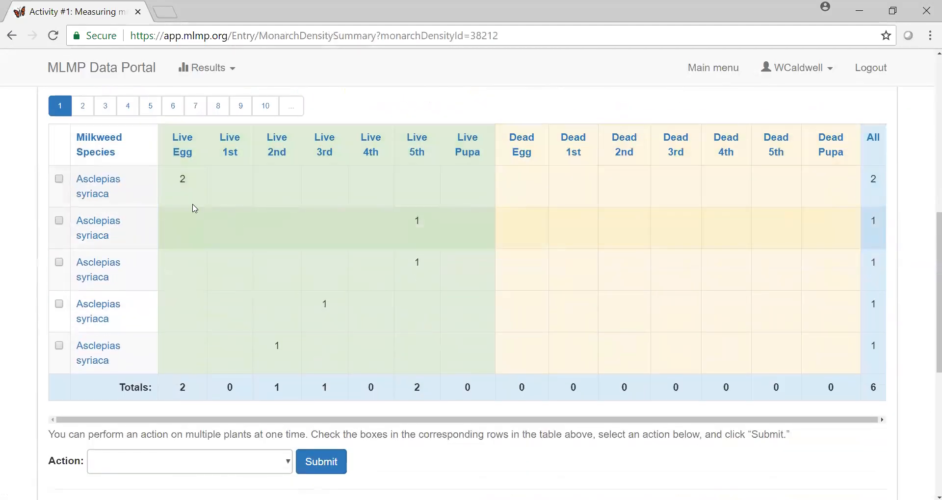
scroll(286, 218, down, 2)
scroll(286, 217, up, 2)
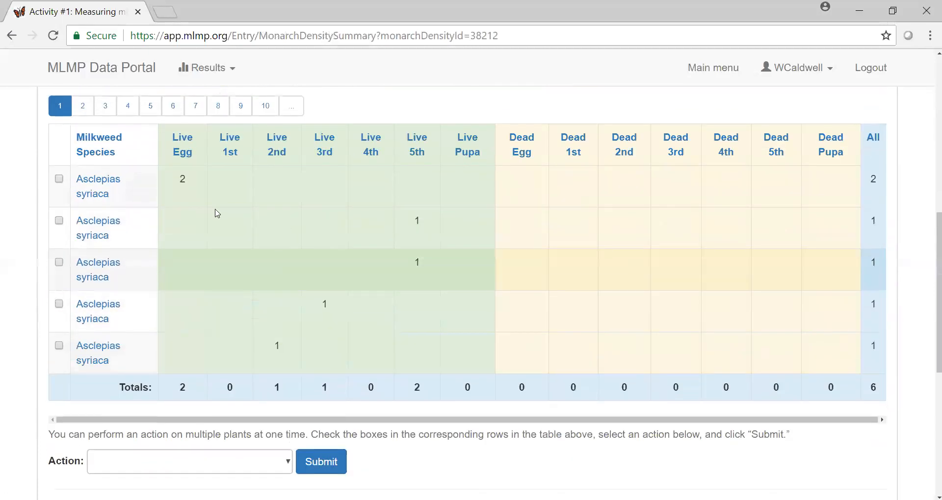
Select the last four plants in the individual plants table and check which bulk actions are available
scroll(324, 334, down, 2)
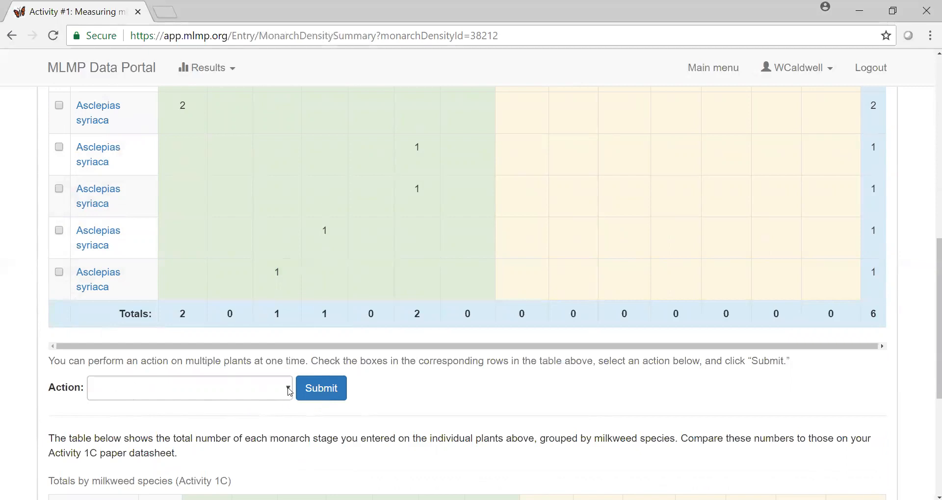
click(60, 273)
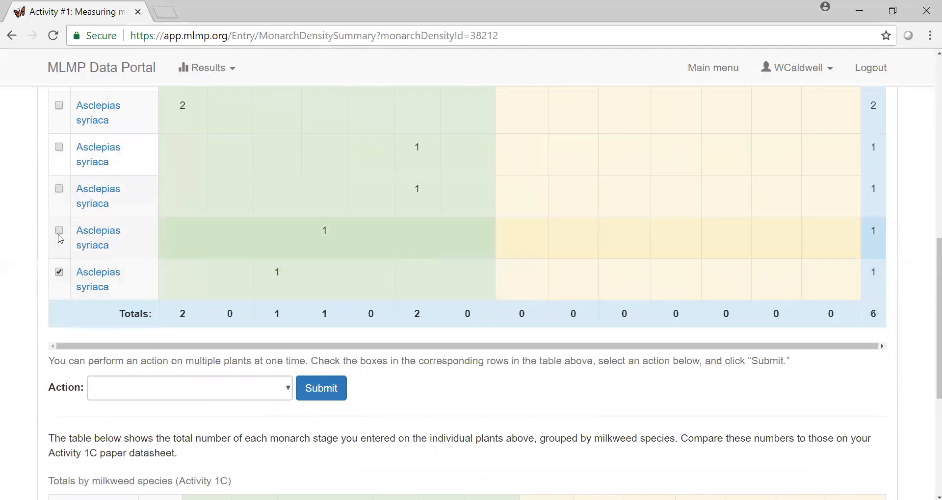
click(59, 230)
click(59, 189)
click(59, 147)
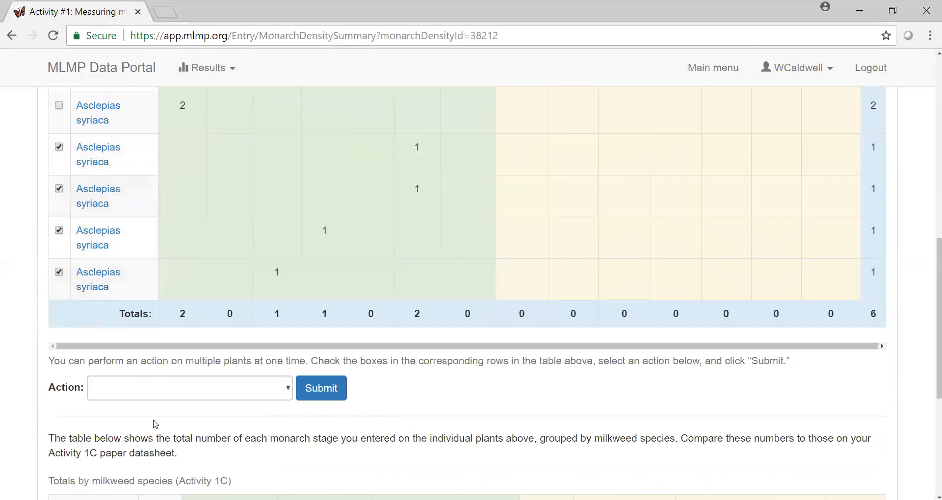
click(291, 395)
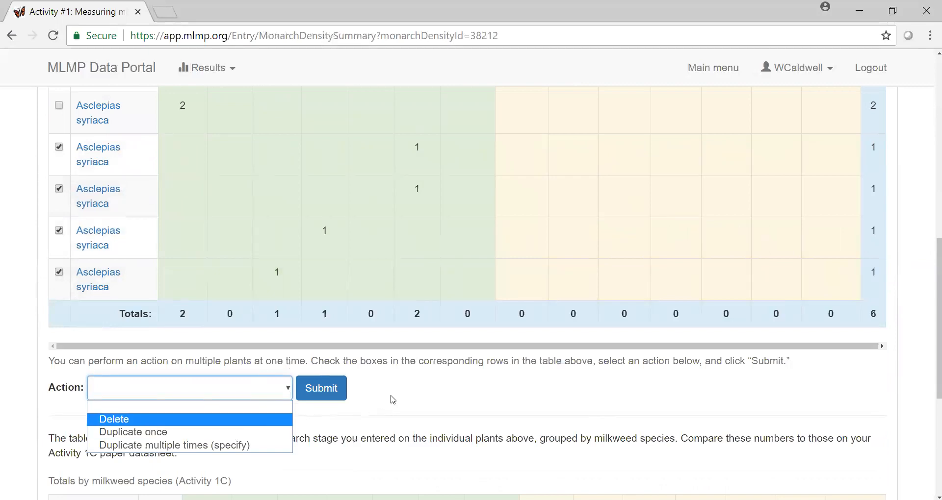
click(395, 394)
Deselect the four selected plants in the individual plants table
click(59, 271)
click(59, 231)
click(59, 188)
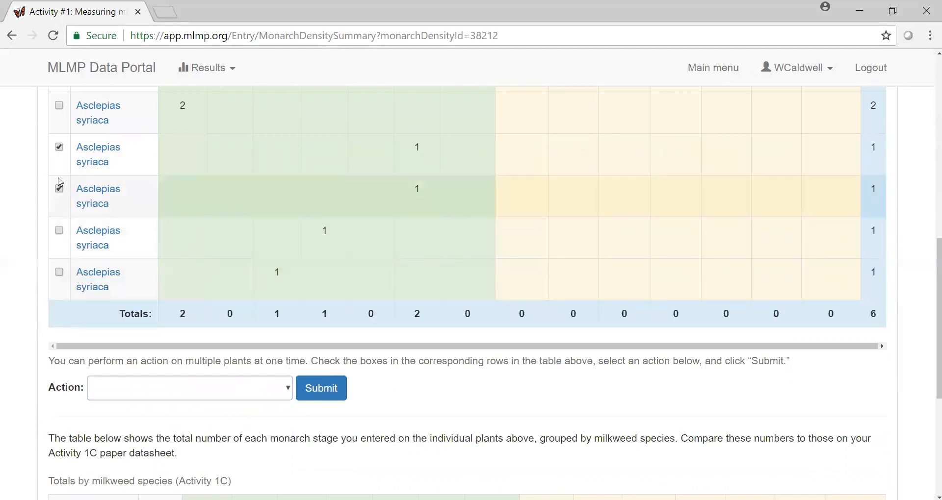
click(59, 147)
Review the totals by milkweed species, then return to the individual plants table
scroll(233, 246, down, 5)
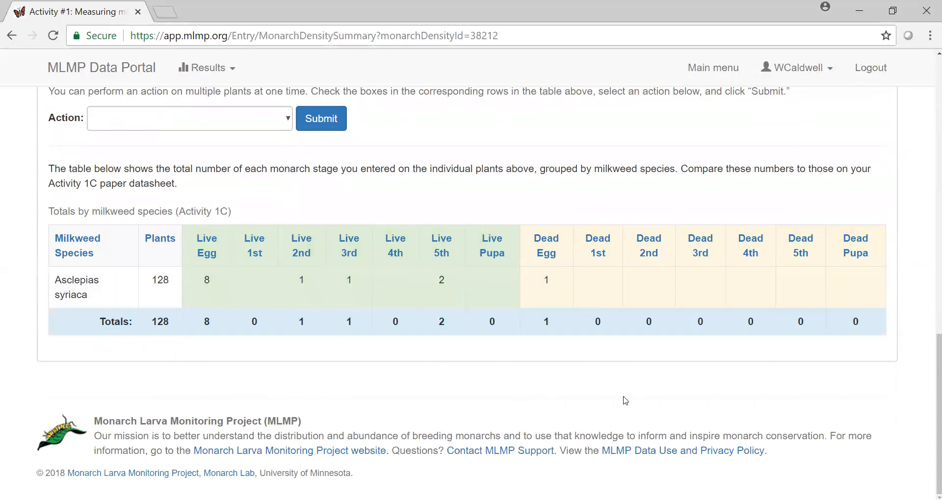
scroll(280, 367, up, 9)
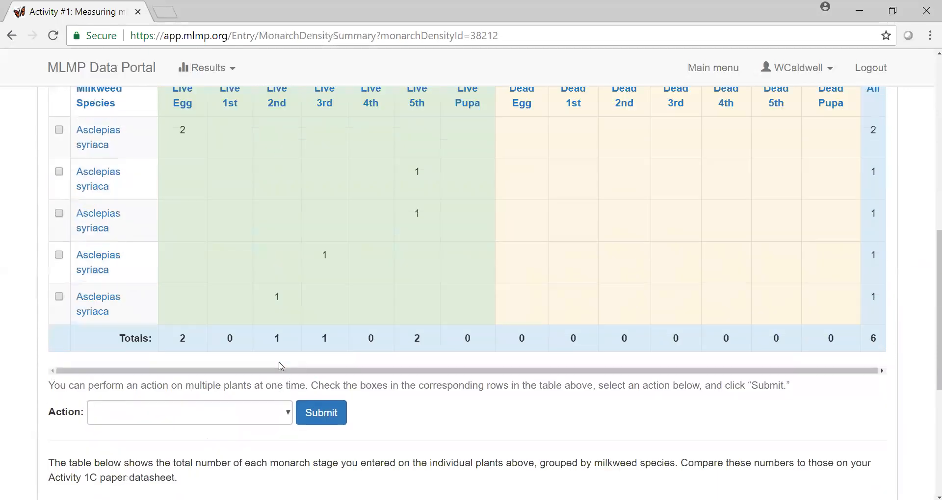
scroll(280, 366, up, 4)
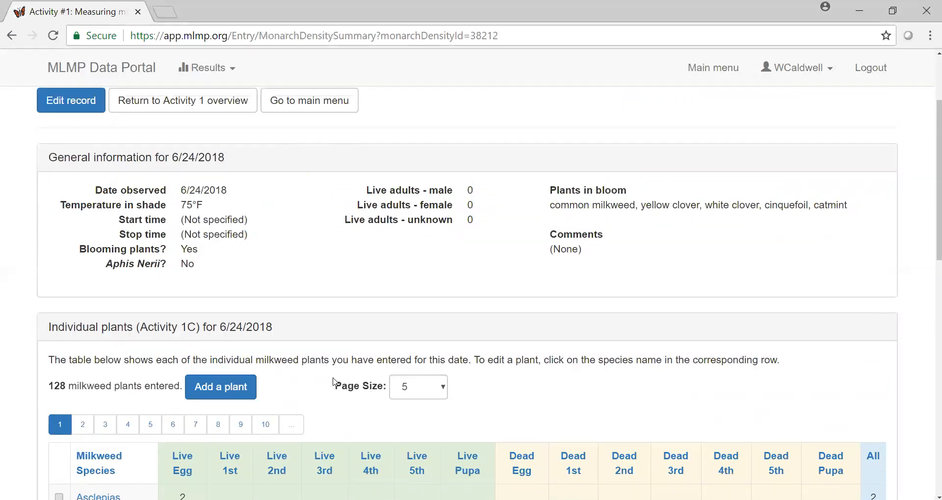
scroll(335, 384, down, 5)
scroll(335, 382, up, 1)
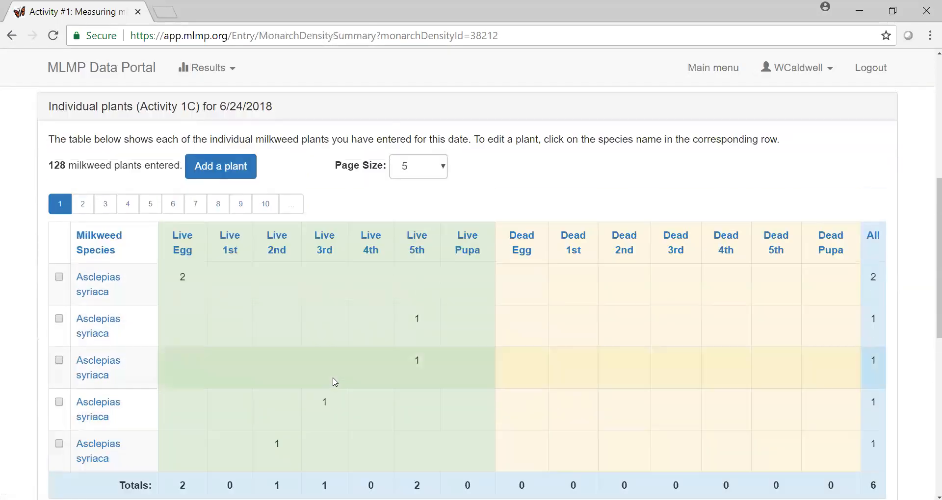
Look at the form for adding a plant to the 6/24/2018 record, then go back without entering data
click(224, 168)
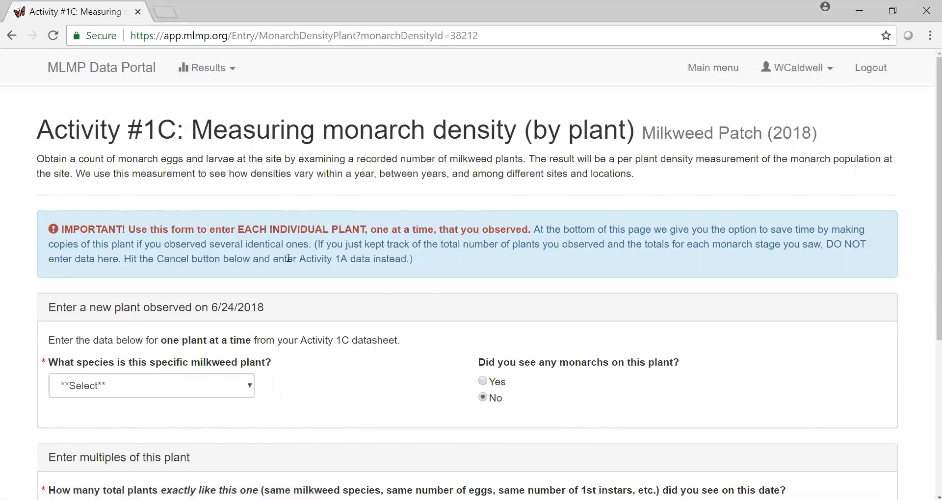
scroll(288, 258, down, 2)
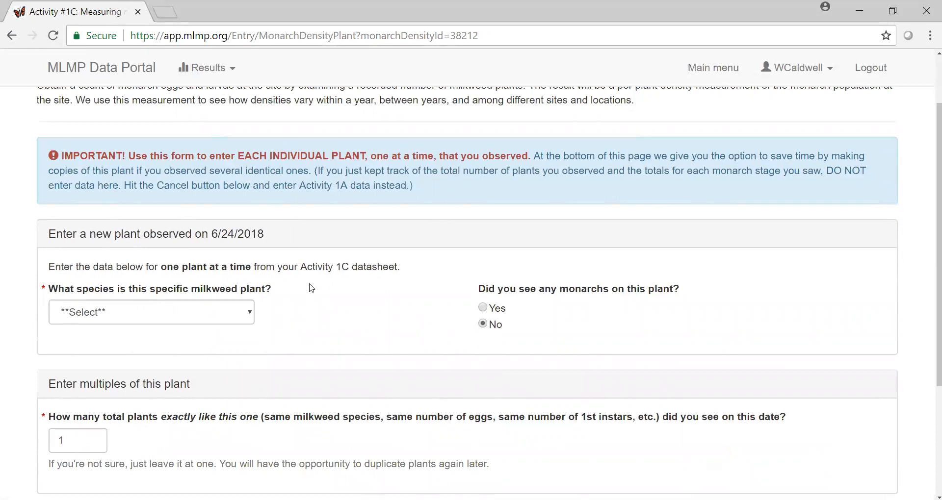
click(12, 36)
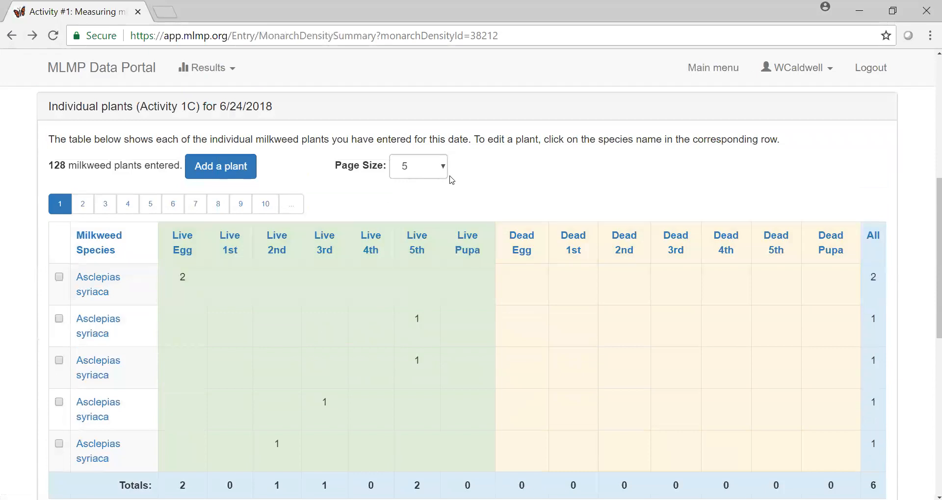
Set the page size of the individual plants table to 500
scroll(442, 237, down, 2)
scroll(443, 196, up, 2)
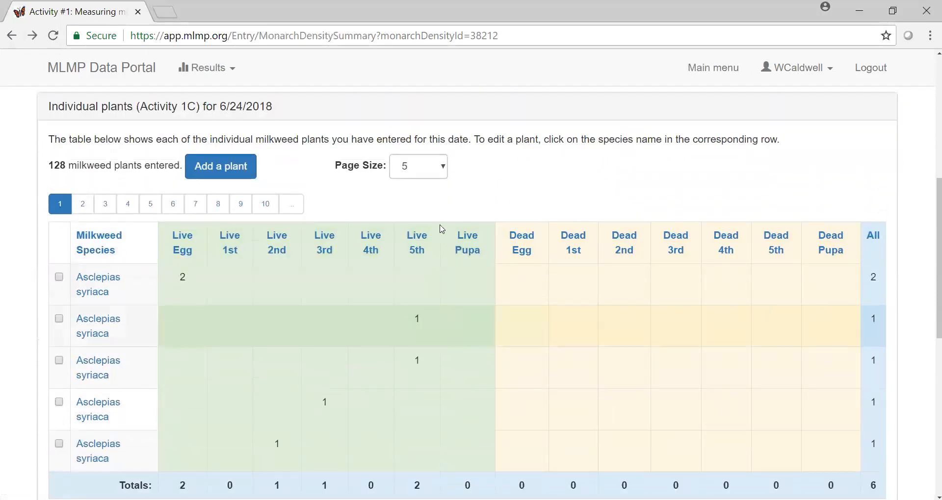
click(443, 172)
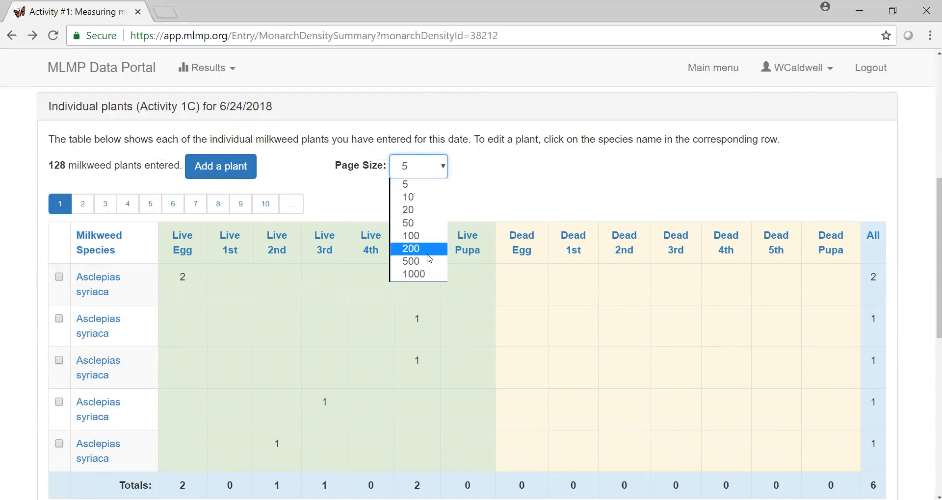
click(413, 261)
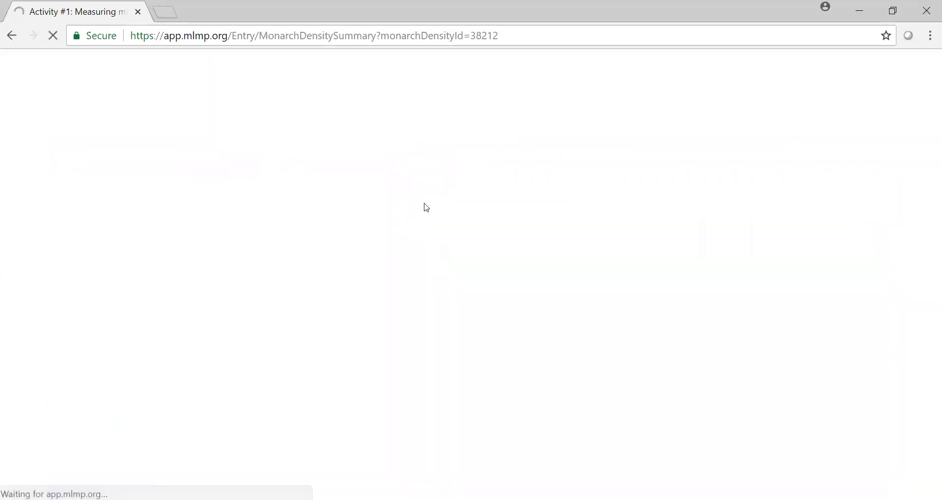
Look through the expanded list of individual plants and check the available page sizes
scroll(411, 198, down, 10)
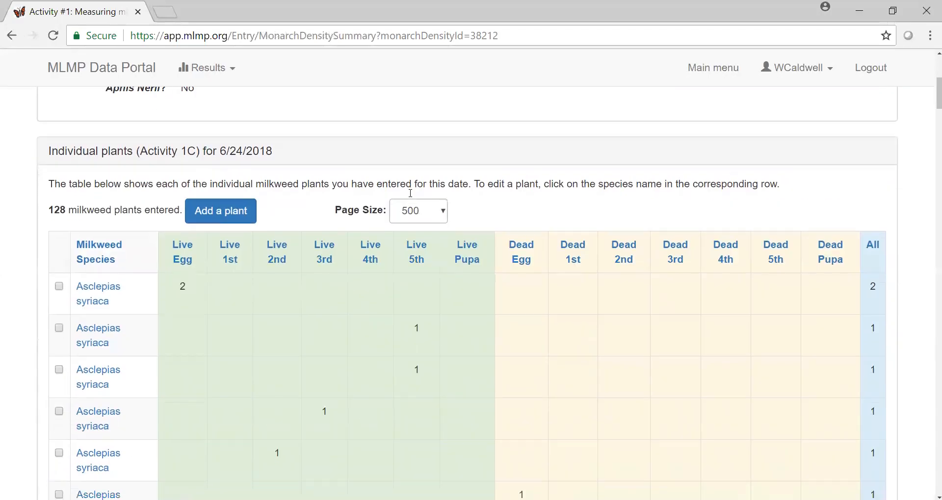
scroll(416, 181, down, 10)
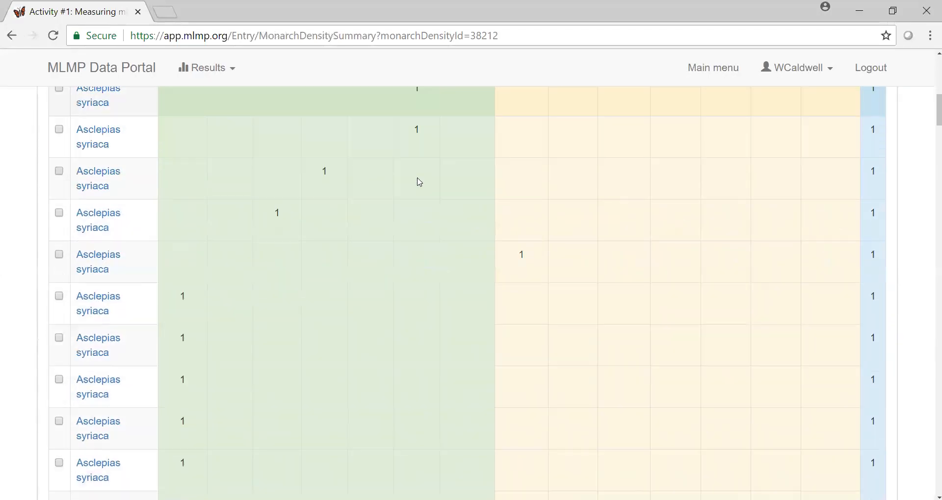
scroll(419, 183, down, 15)
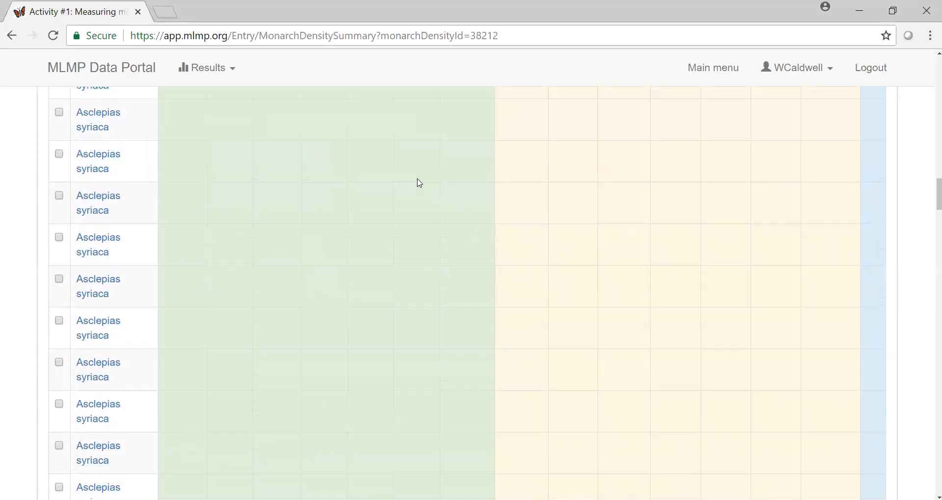
scroll(424, 228, up, 15)
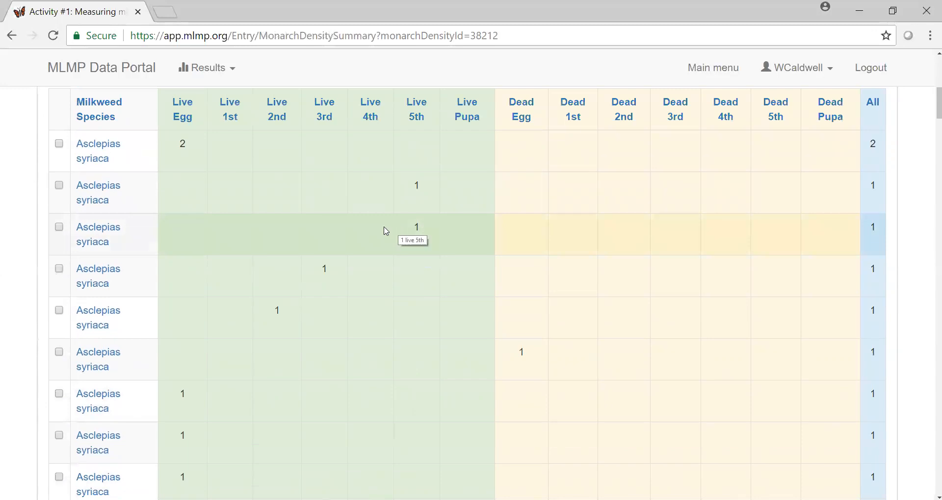
scroll(391, 231, up, 3)
click(446, 222)
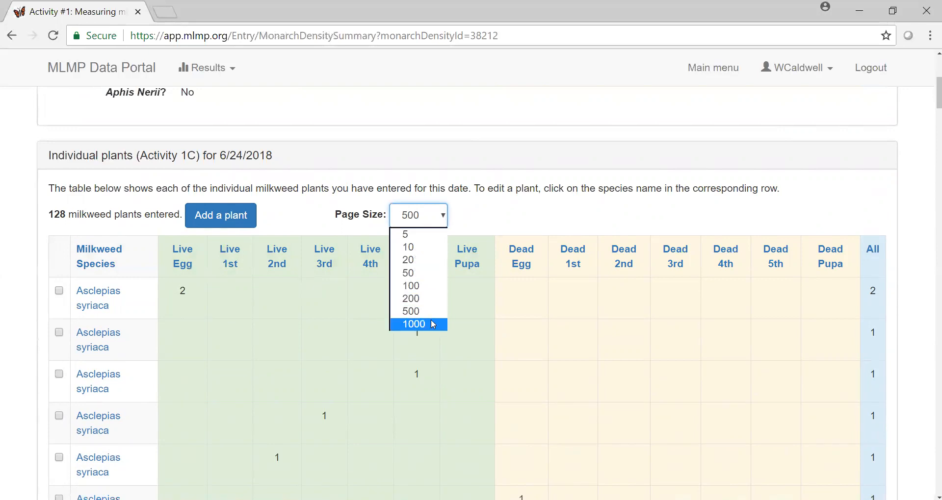
click(444, 221)
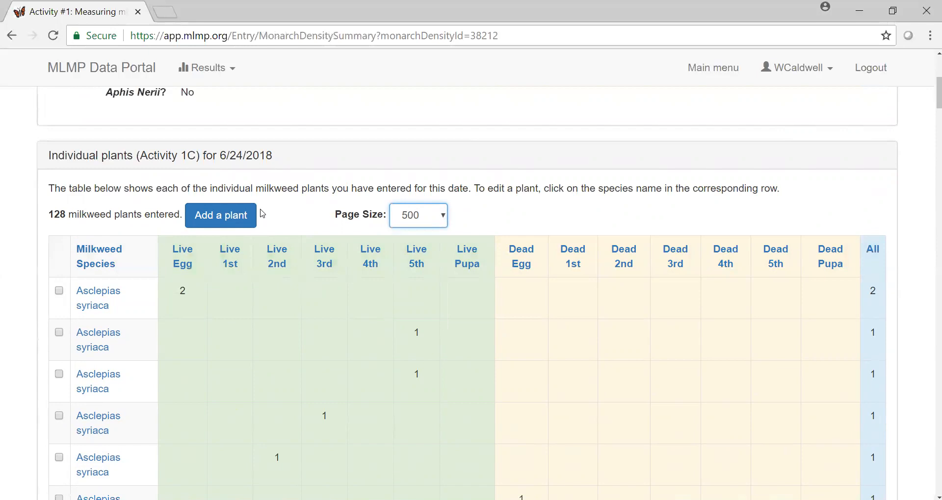
Return to the Activity 1 overview and from there go to the main menu
scroll(291, 216, up, 6)
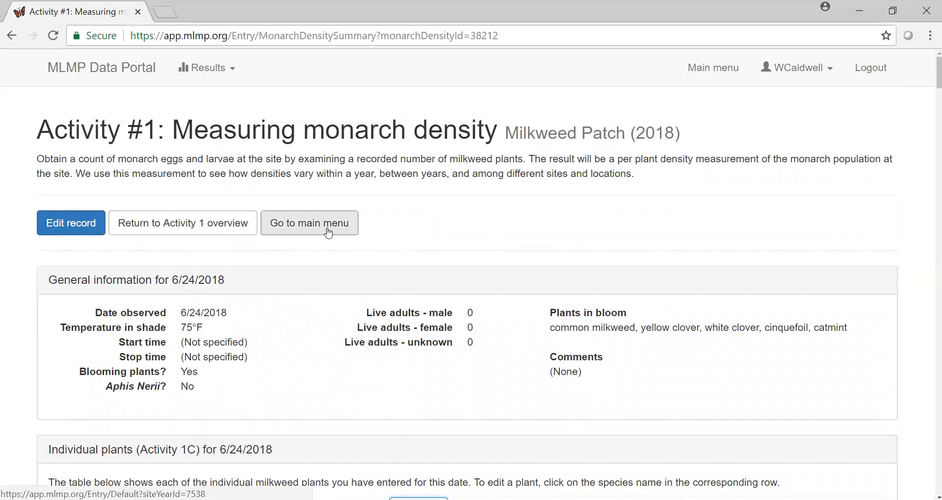
click(186, 221)
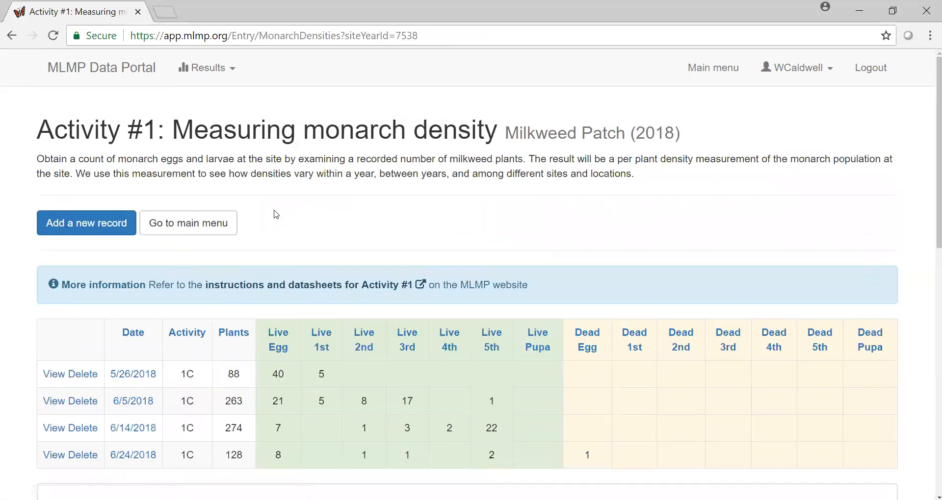
click(222, 217)
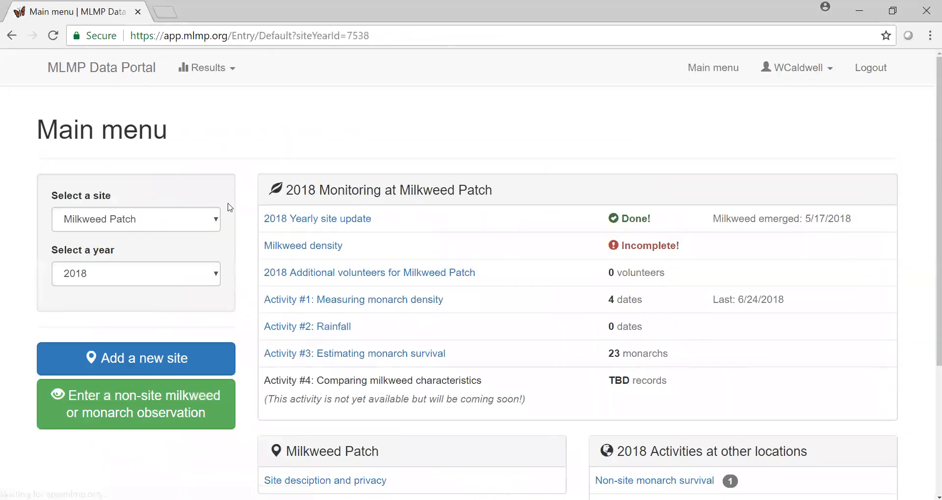
Open Activity #1: Measuring monarch density again and view the 5/26/2018 record
click(341, 303)
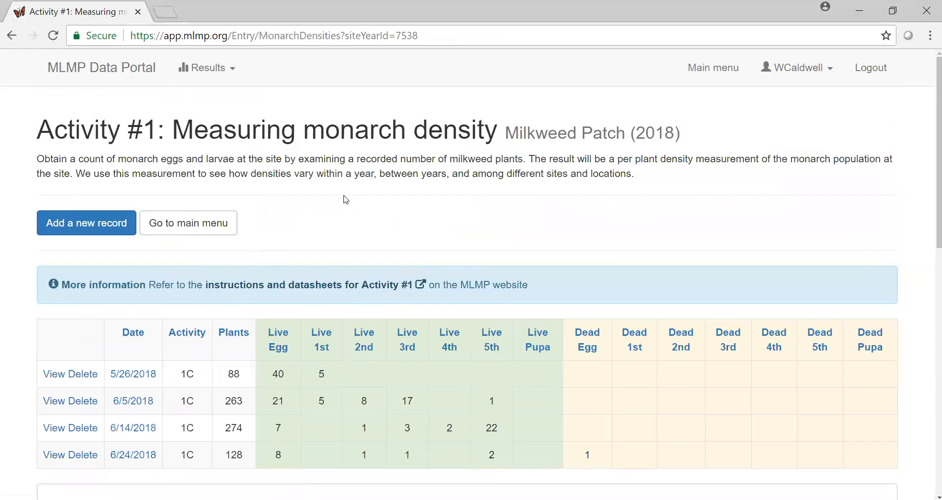
scroll(343, 201, down, 2)
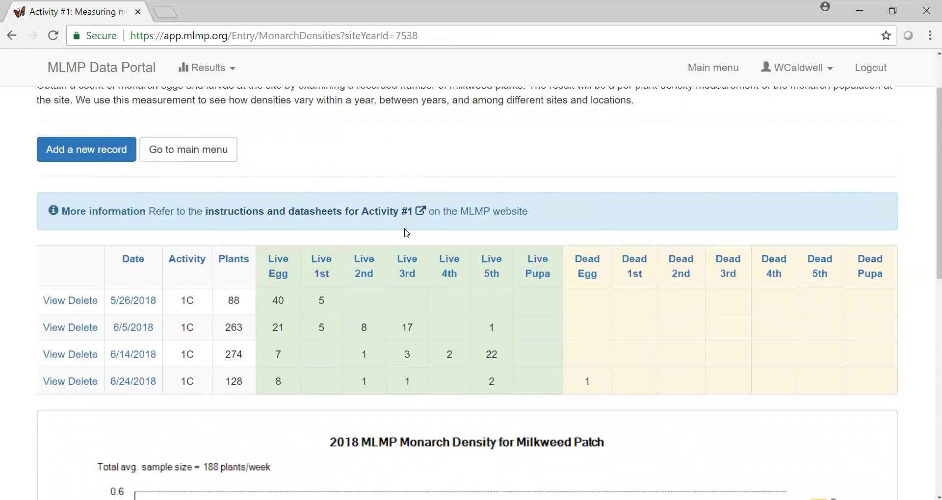
click(52, 301)
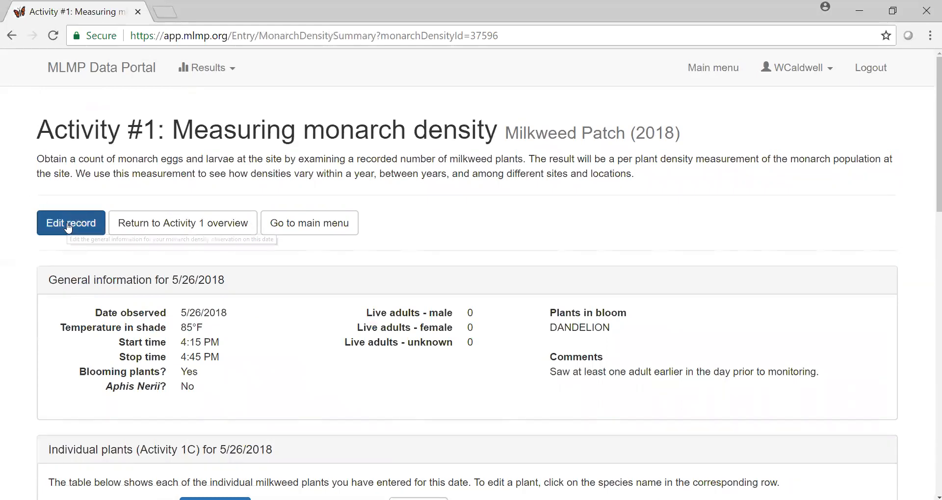
Open the general information of the 5/26/2018 record for editing, review its fields and update the record
click(68, 227)
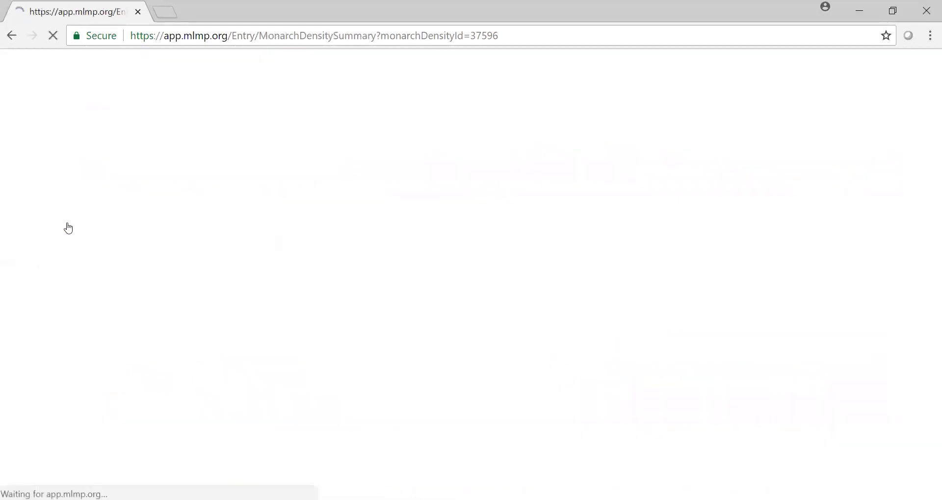
scroll(197, 247, down, 2)
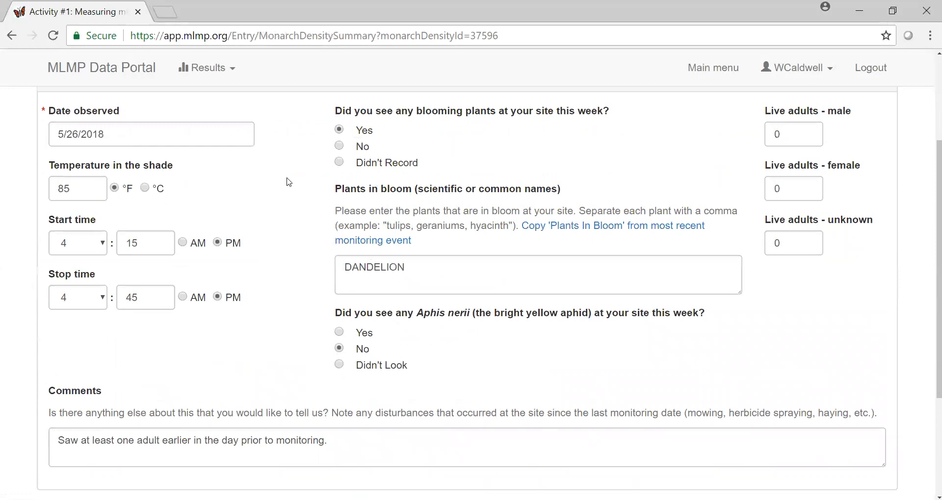
scroll(307, 191, down, 3)
scroll(300, 192, down, 1)
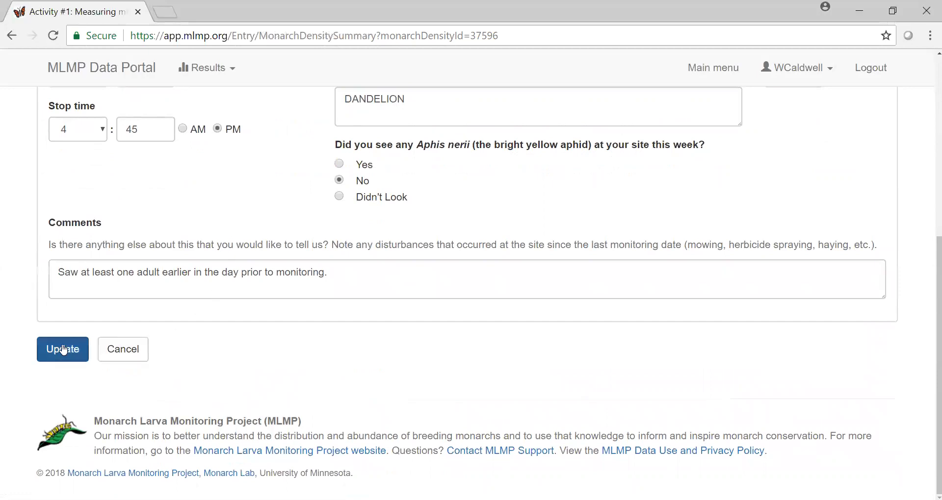
click(63, 349)
Open the first Asclepias syriaca plant in the 5/26/2018 individual plants table and review its details
scroll(269, 251, down, 4)
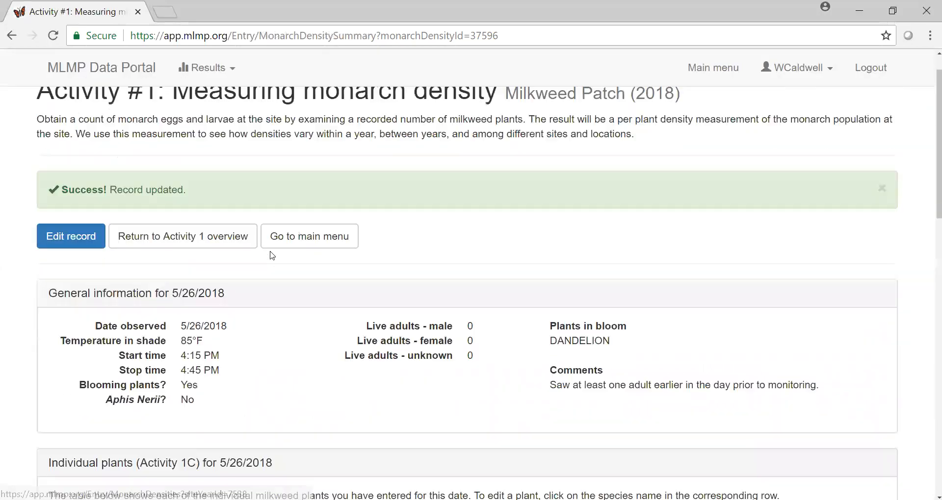
scroll(270, 254, up, 1)
scroll(250, 240, down, 3)
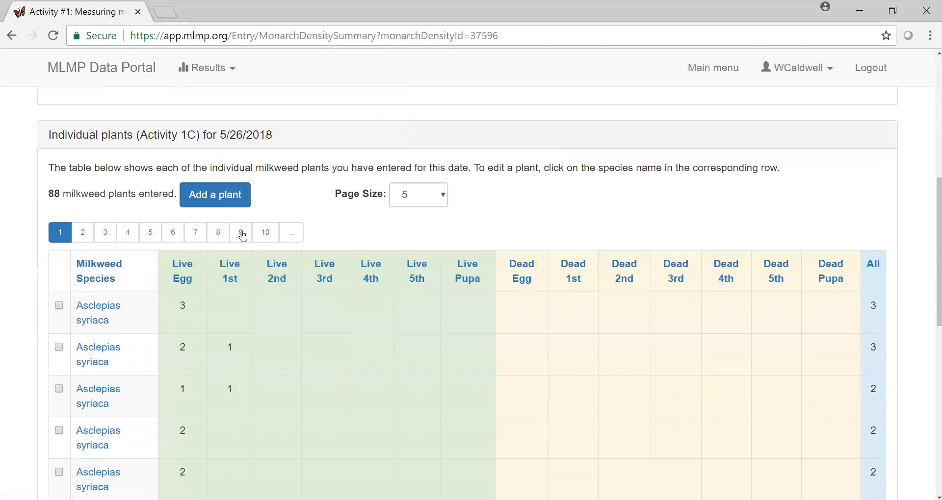
scroll(206, 196, down, 1)
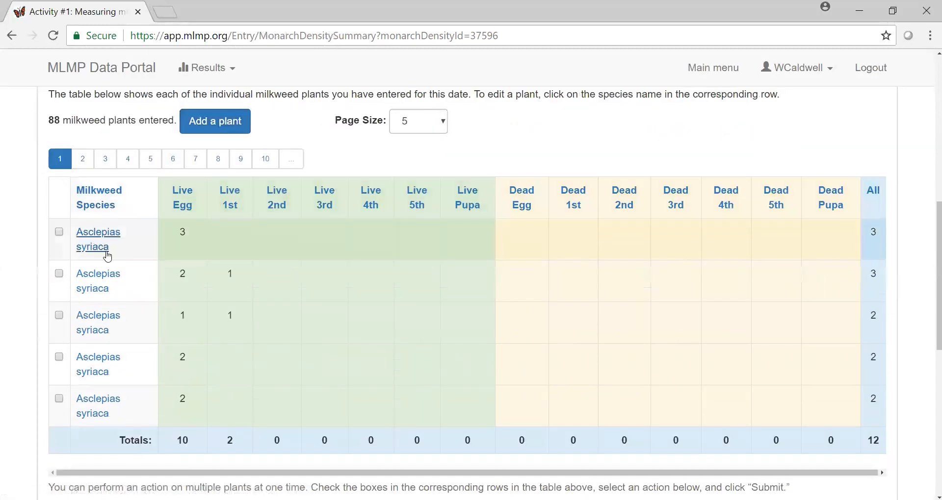
click(92, 239)
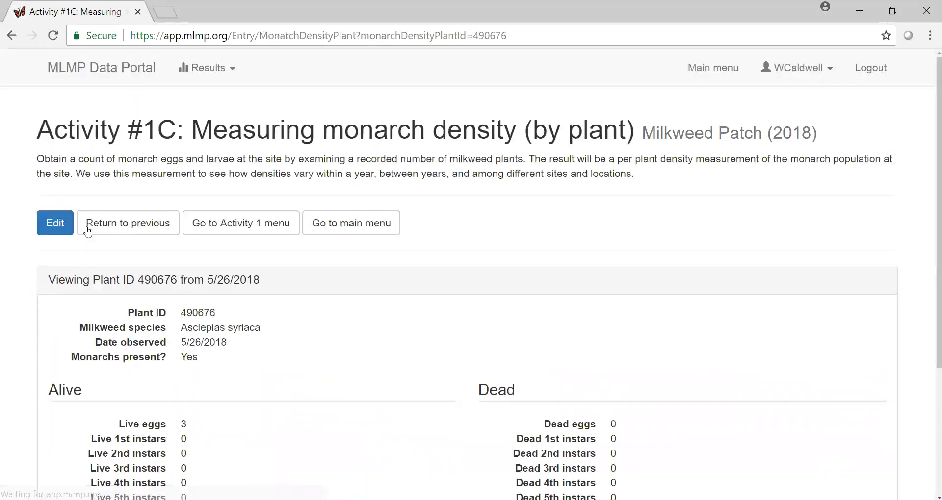
scroll(59, 226, down, 2)
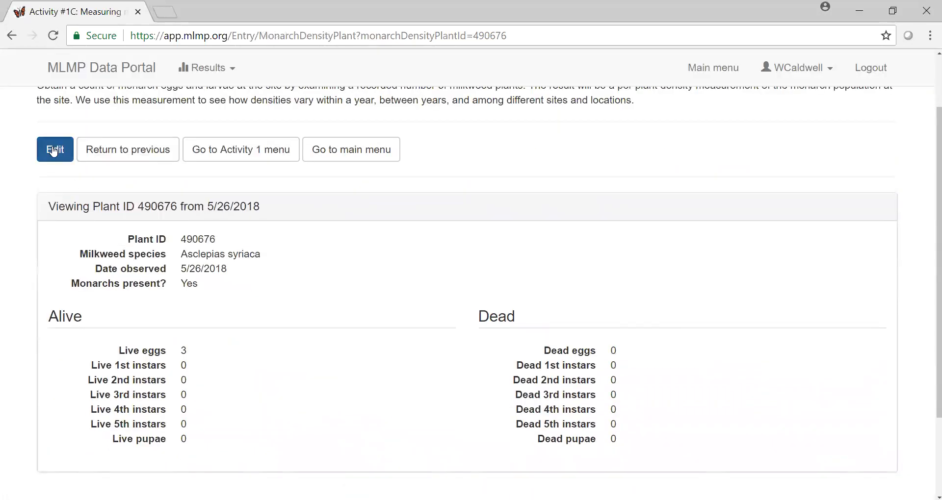
scroll(54, 150, down, 3)
scroll(53, 150, up, 2)
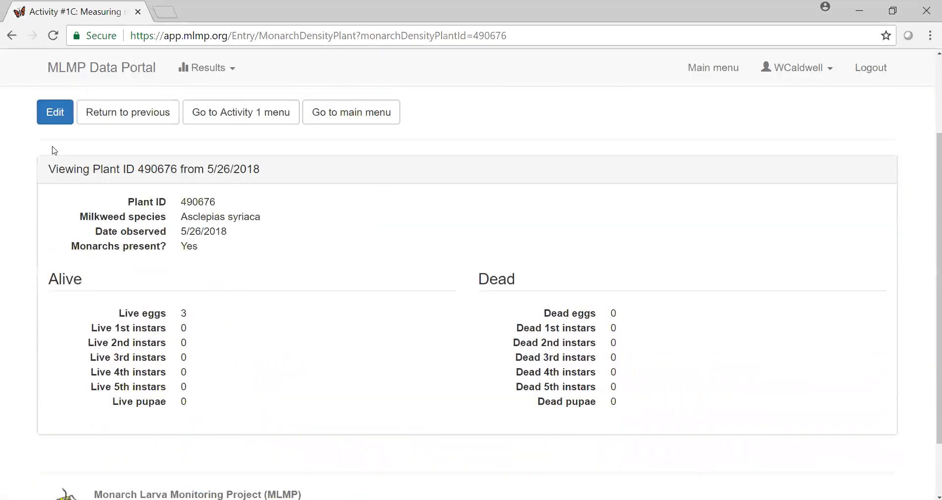
Go to the Activity 1 menu and start a new monarch density record for Milkweed Patch
click(278, 121)
scroll(98, 154, down, 2)
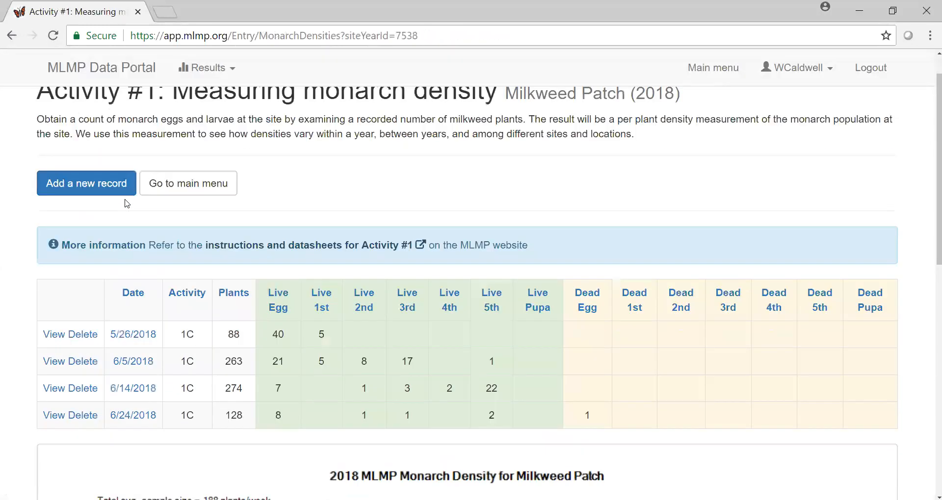
click(98, 154)
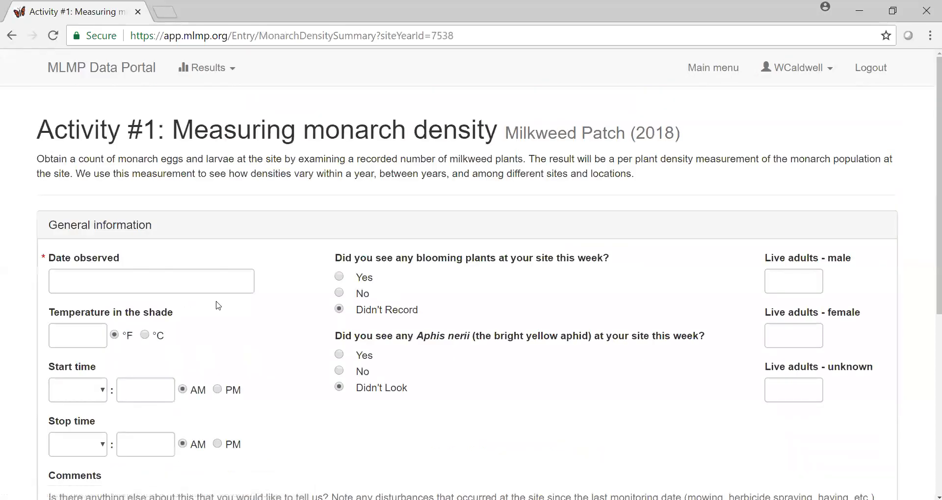
Enter 7/18/2018 as the date observed in the new record
scroll(238, 273, down, 3)
click(172, 137)
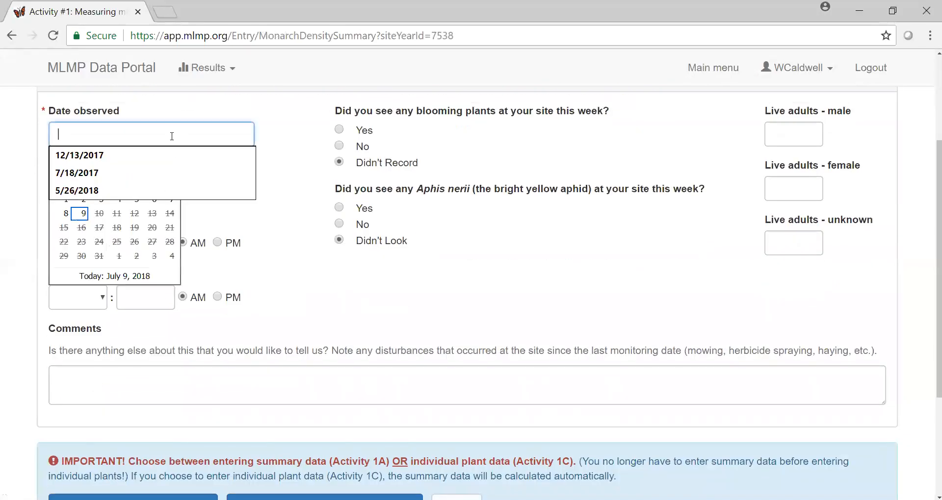
click(135, 174)
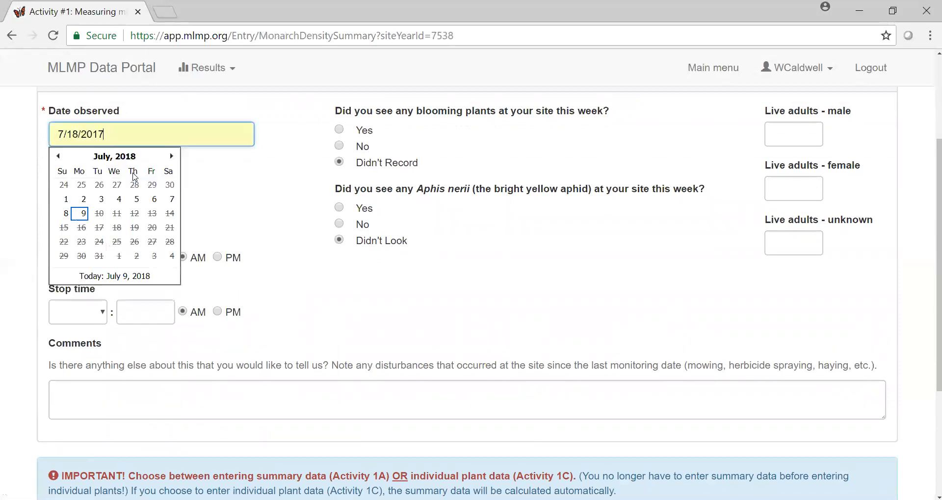
click(117, 138)
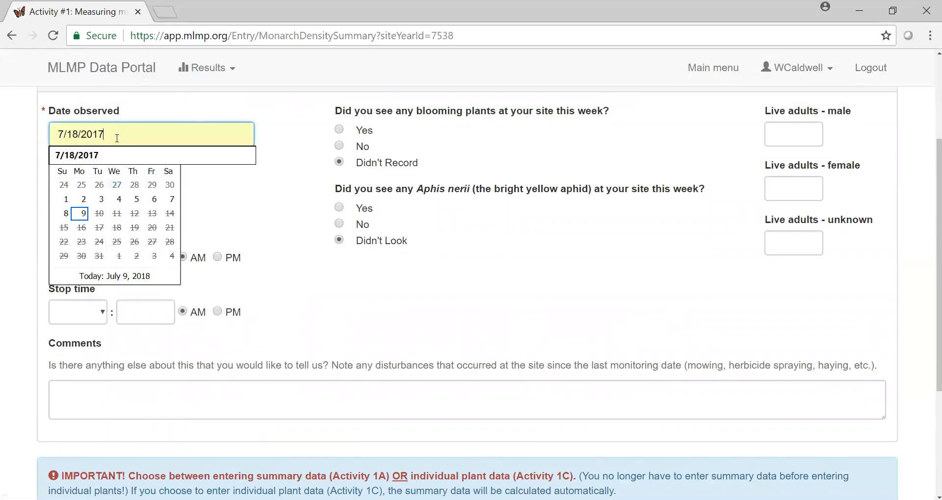
key(BackSpace)
text(8)
click(227, 185)
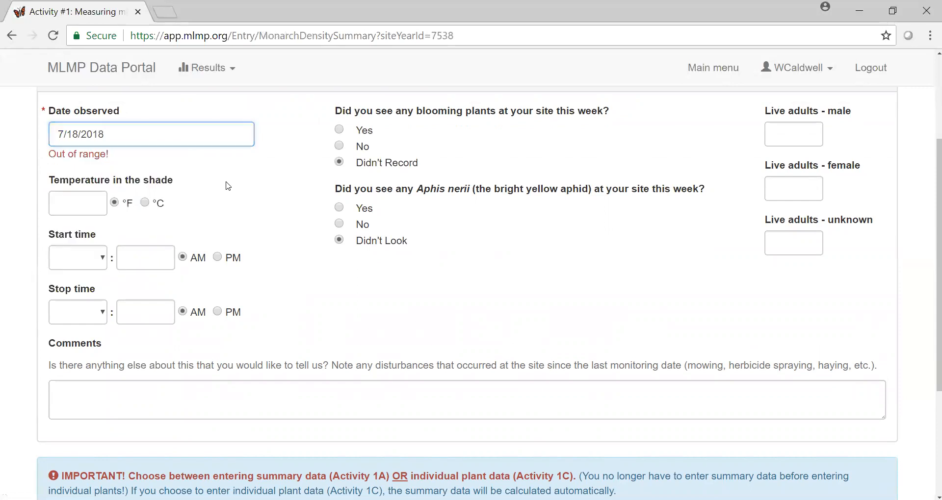
Set the shade temperature to 85 °F and the monitoring hours to start at 4 PM and stop at 5 PM
click(82, 201)
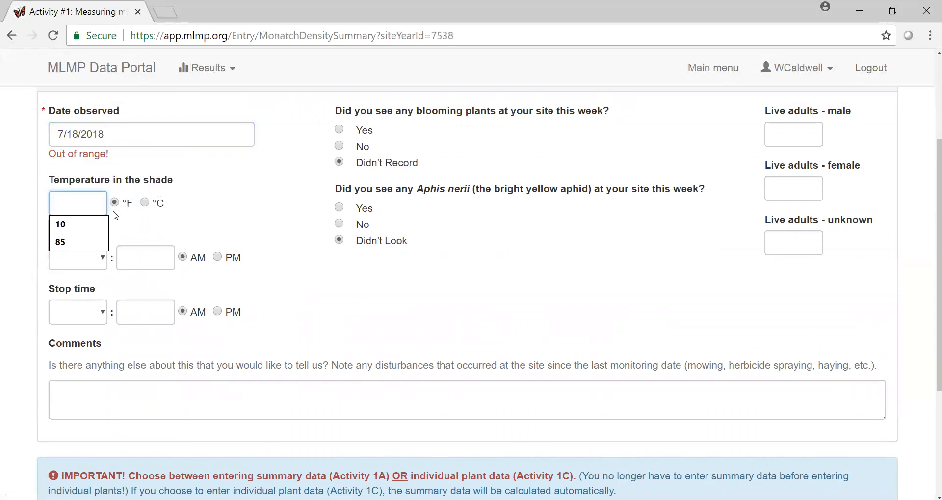
click(67, 243)
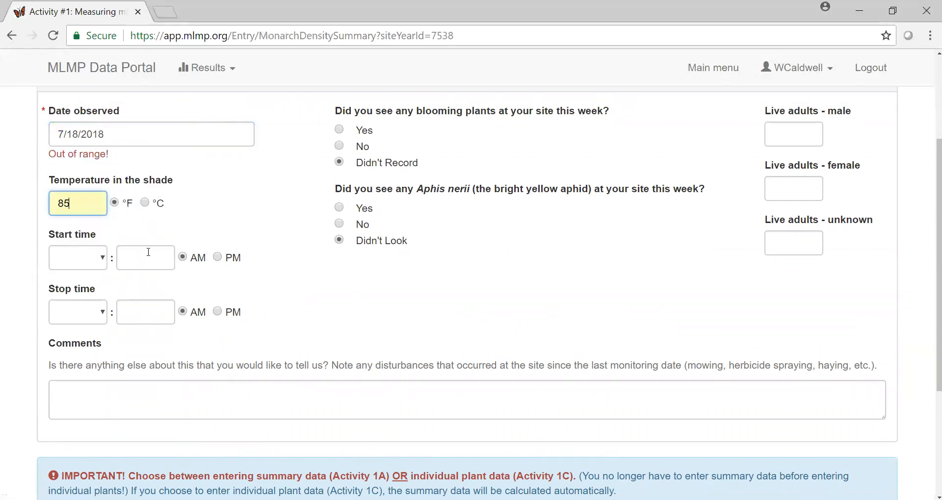
click(74, 258)
click(83, 323)
click(217, 259)
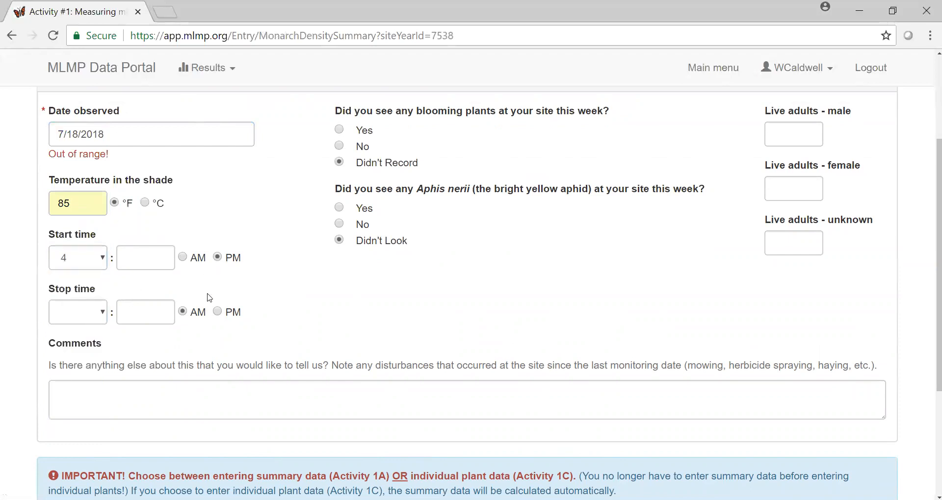
click(61, 318)
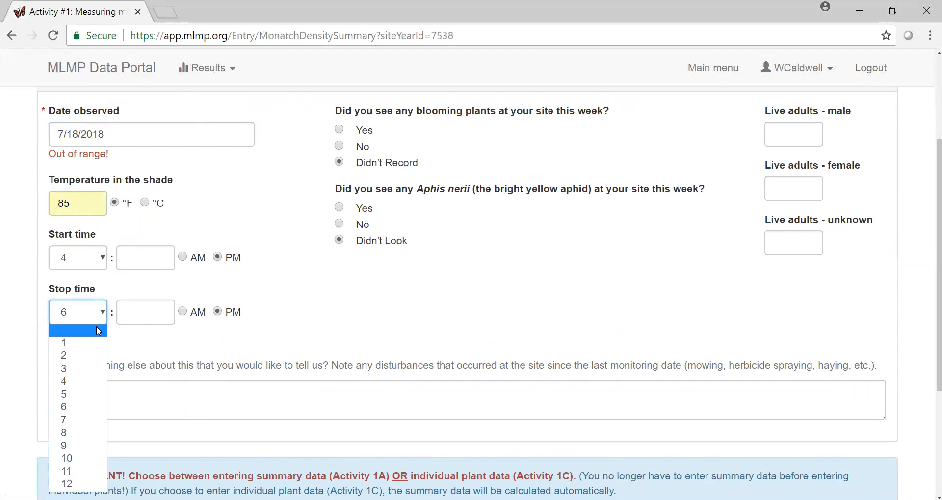
click(72, 390)
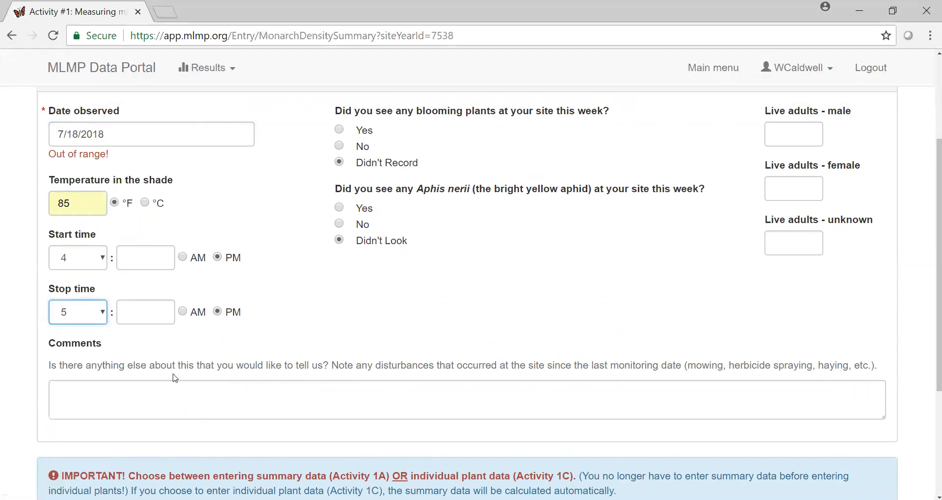
Record that blooming plants were seen and copy the plants in bloom from the most recent monitoring event
click(339, 130)
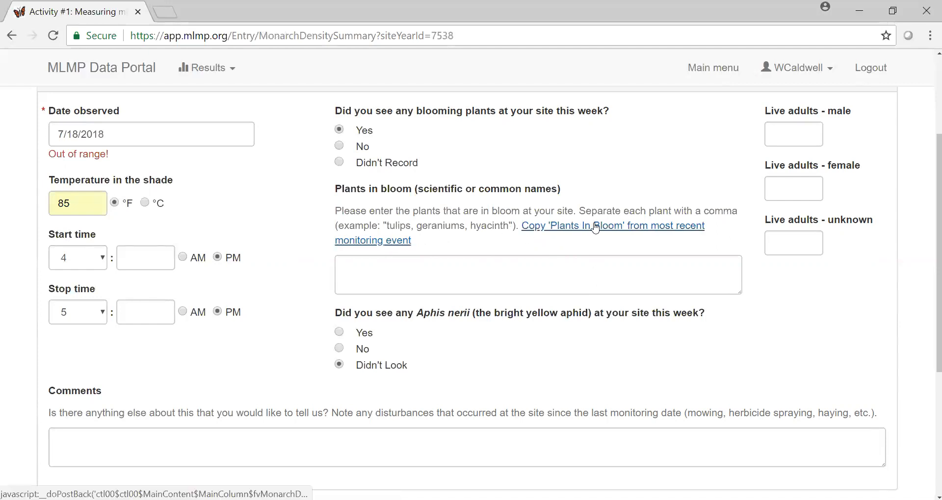
click(656, 228)
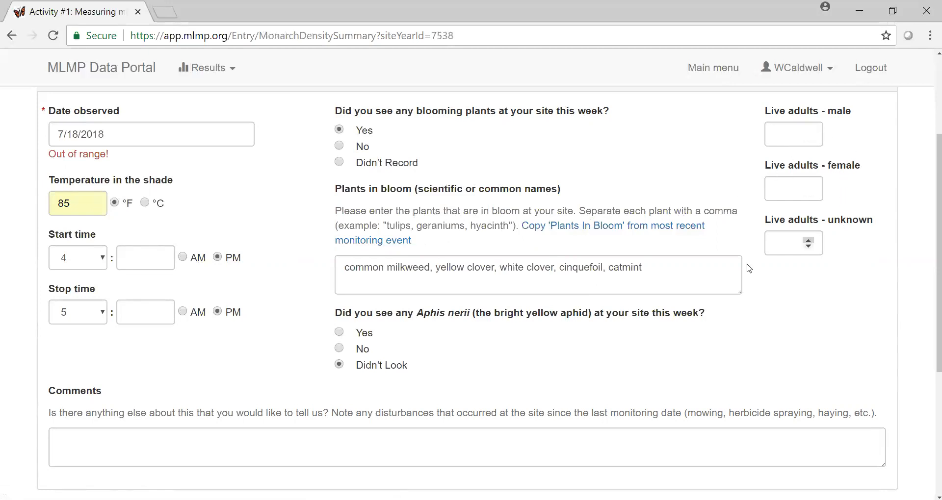
Leave the comments empty and try to continue to entering individual plant data (Activity 1C)
scroll(749, 269, down, 3)
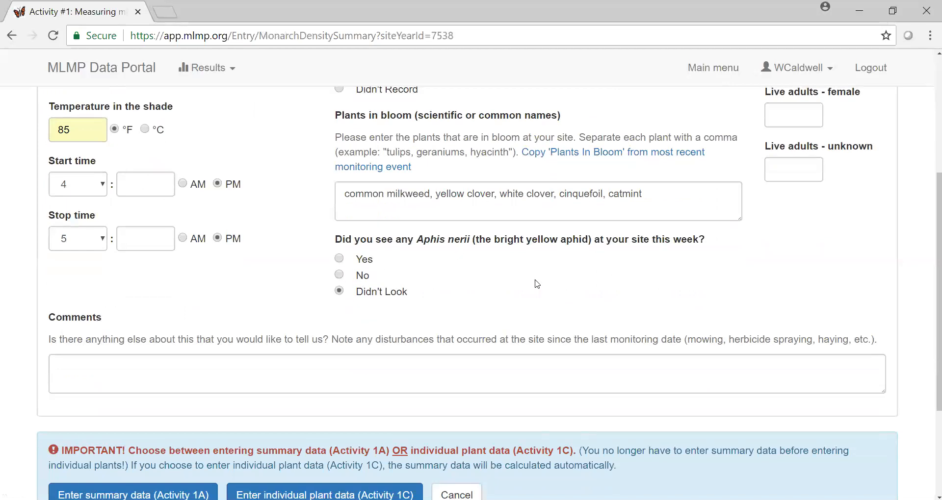
scroll(474, 272, down, 3)
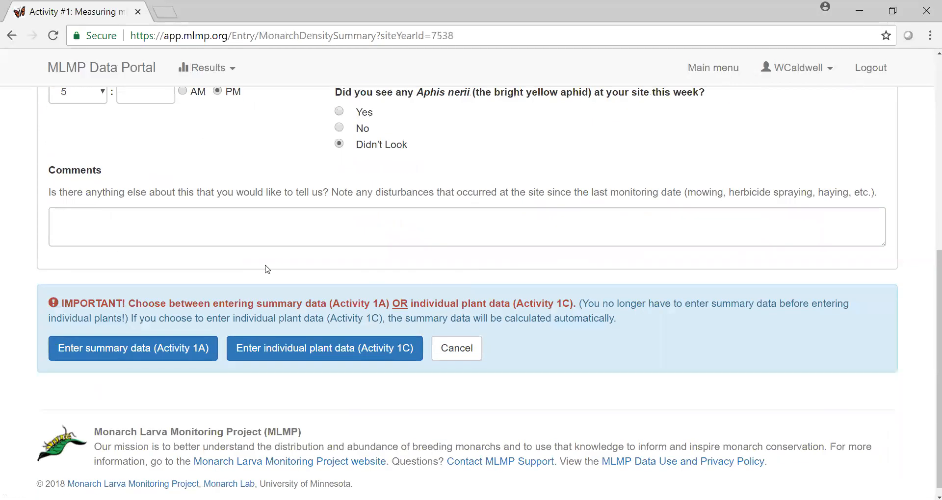
click(401, 231)
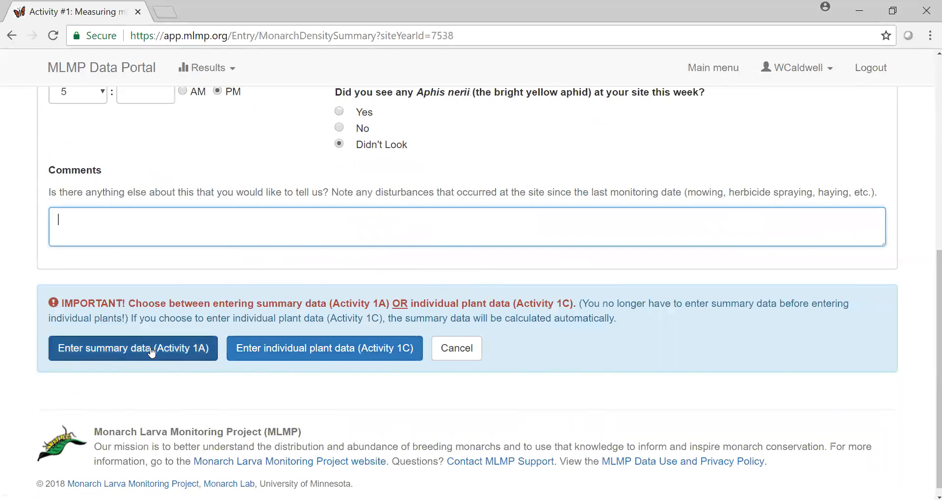
scroll(168, 362, down, 1)
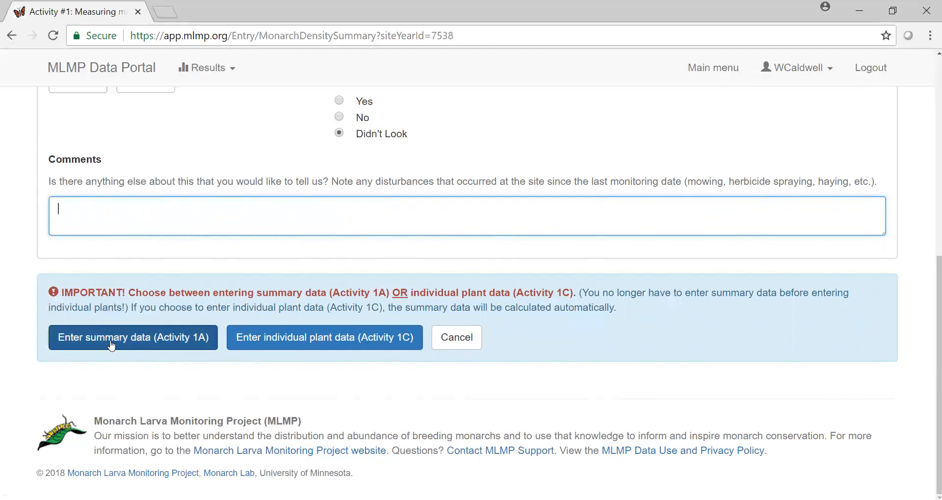
click(346, 341)
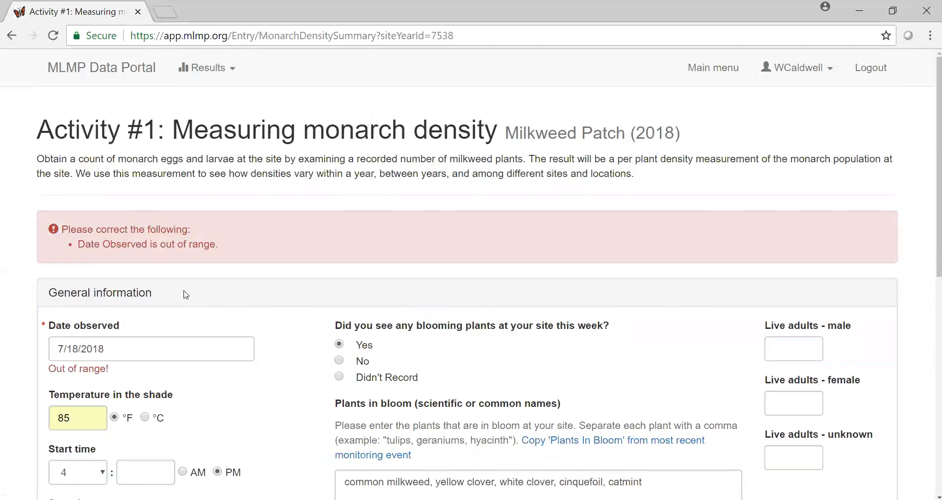
Correct the date observed to 7/8/2018 and continue to entering individual plant data (Activity 1C)
scroll(147, 294, down, 2)
click(111, 278)
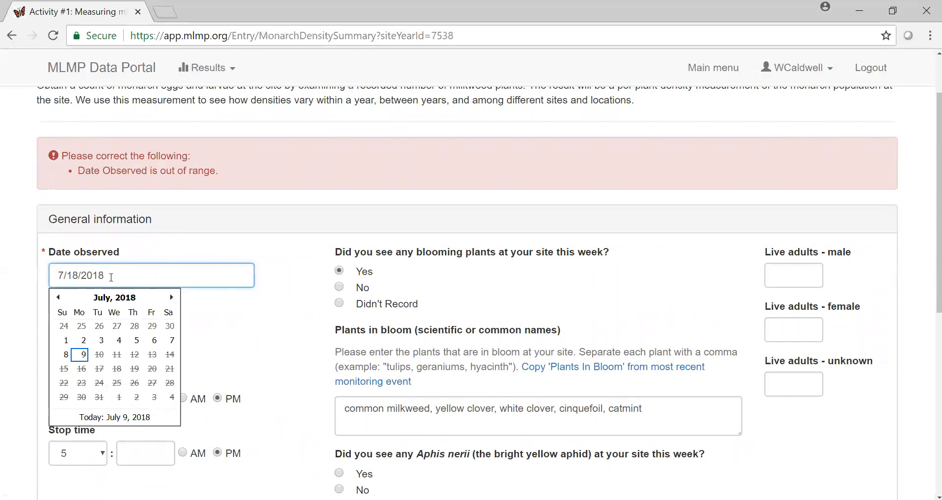
key(BackSpace)
key(BackSpace)
text(9)
click(205, 321)
click(70, 275)
key(BackSpace)
text(8)
click(227, 342)
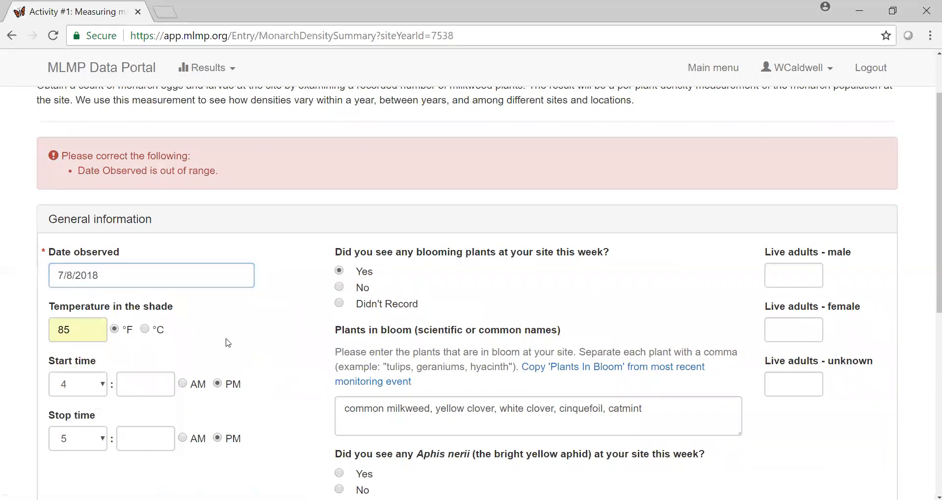
scroll(206, 324, down, 6)
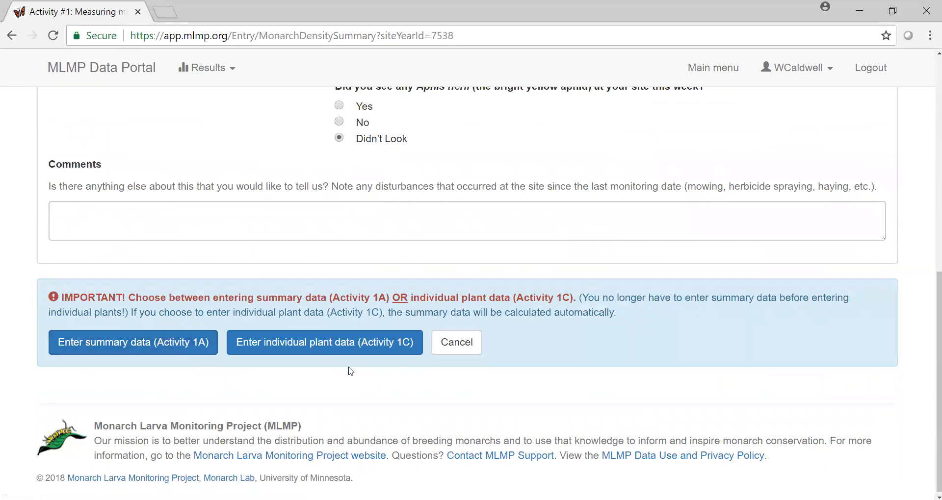
click(341, 349)
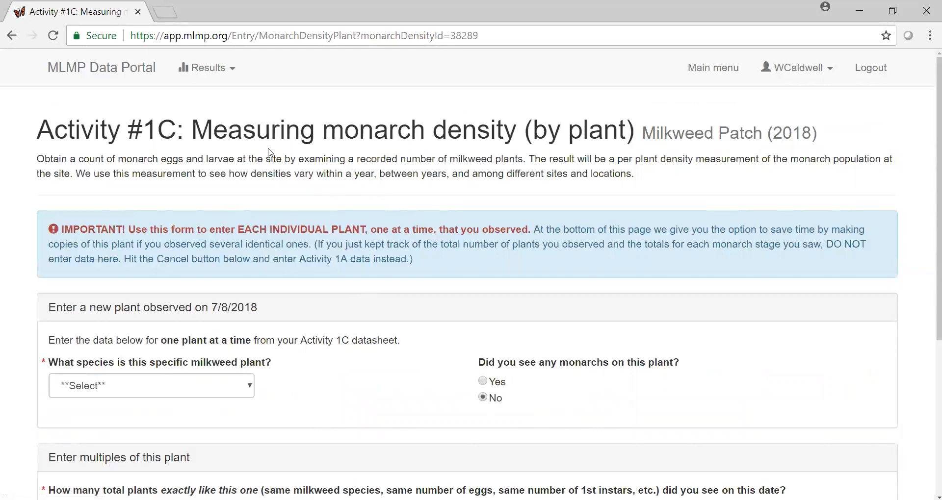
Choose Asclepias syriaca as the species of the new plant observed on 7/8/2018
scroll(316, 213, down, 2)
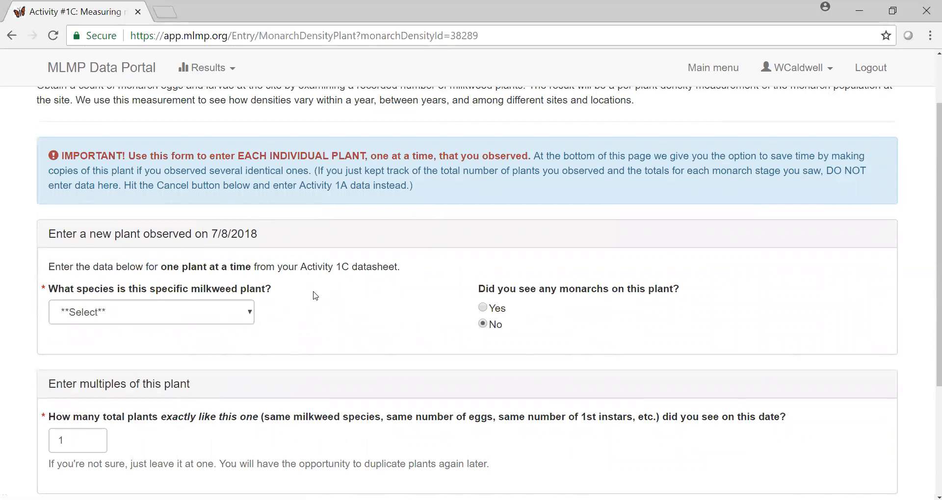
scroll(313, 295, down, 1)
click(247, 242)
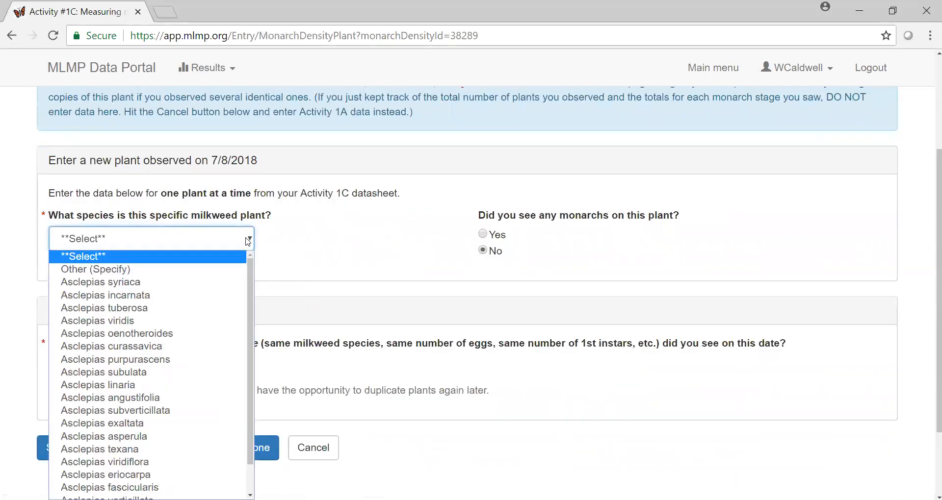
click(149, 283)
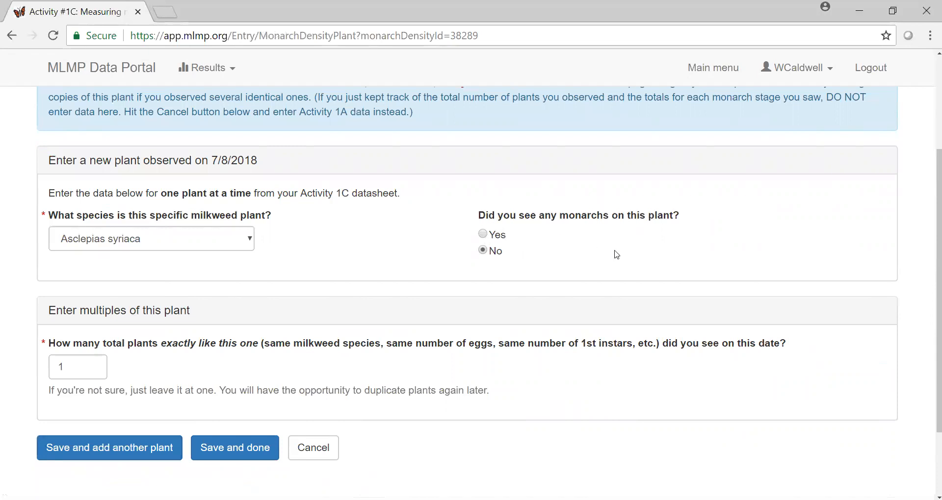
scroll(406, 273, down, 1)
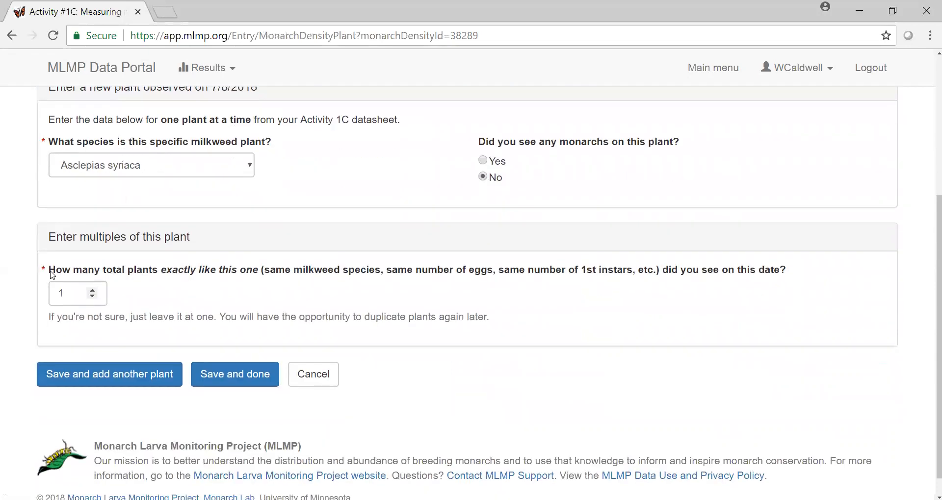
Set the total number of plants exactly like this one to 100, then save it and add another plant
click(73, 294)
drag(69, 294, 44, 294)
text(100)
click(99, 384)
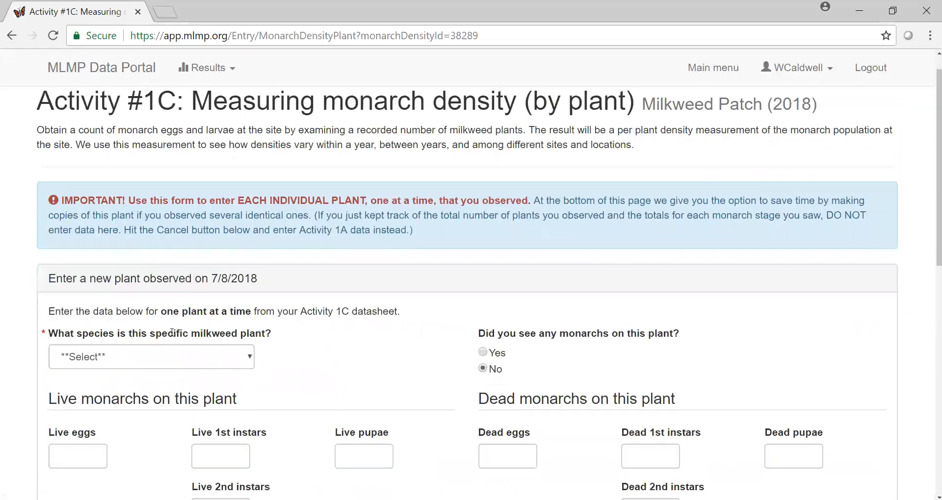
Choose Asclepias syriaca as the species of the new plant and record that monarchs were seen on it
scroll(172, 334, up, 3)
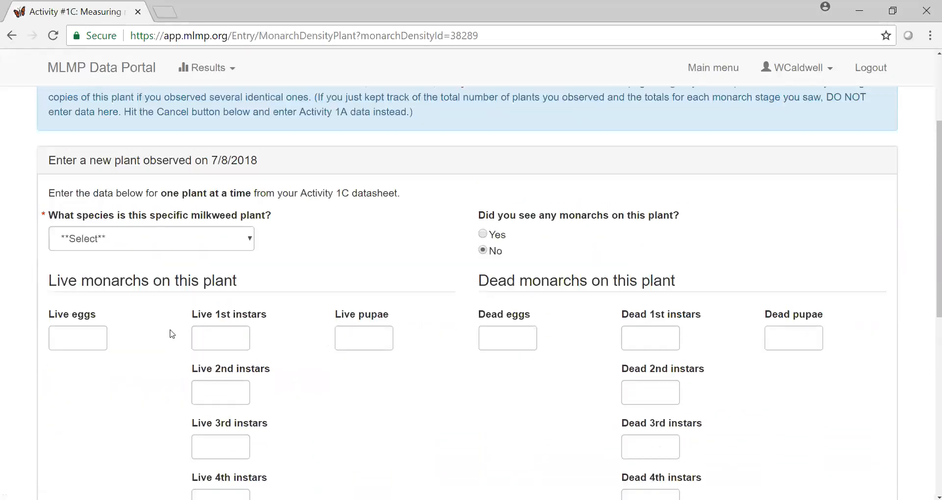
click(173, 320)
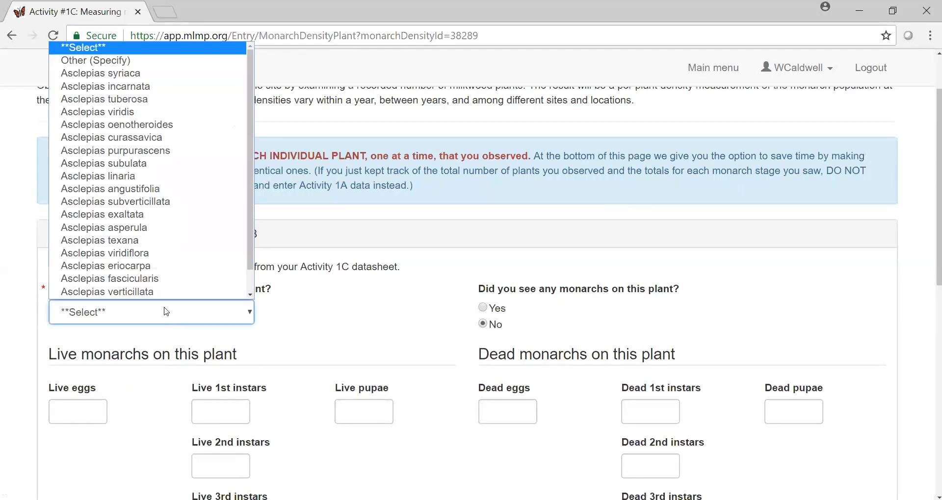
scroll(147, 172, down, 1)
click(122, 61)
click(484, 324)
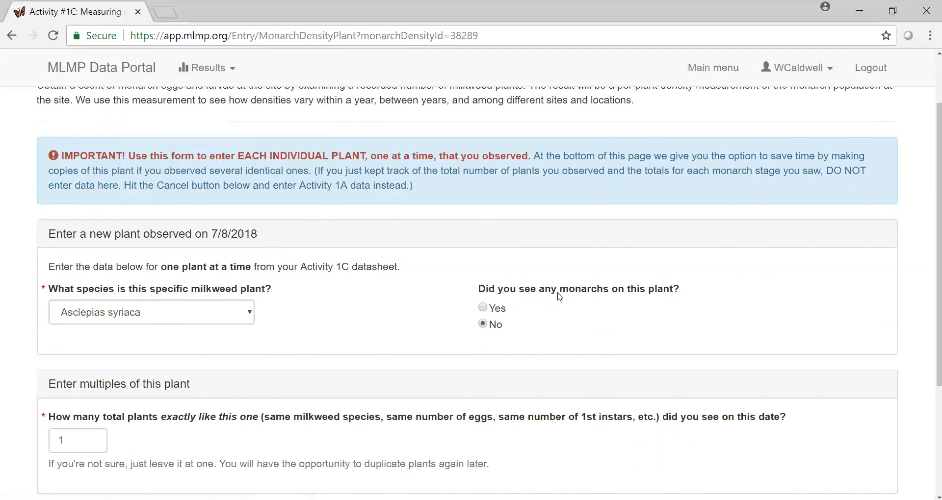
click(483, 308)
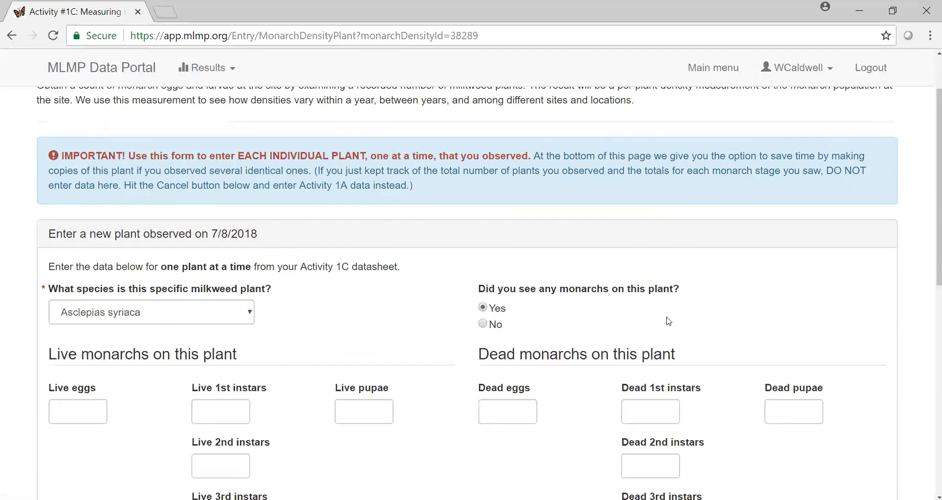
Record 1 live egg on this plant
scroll(540, 295, down, 3)
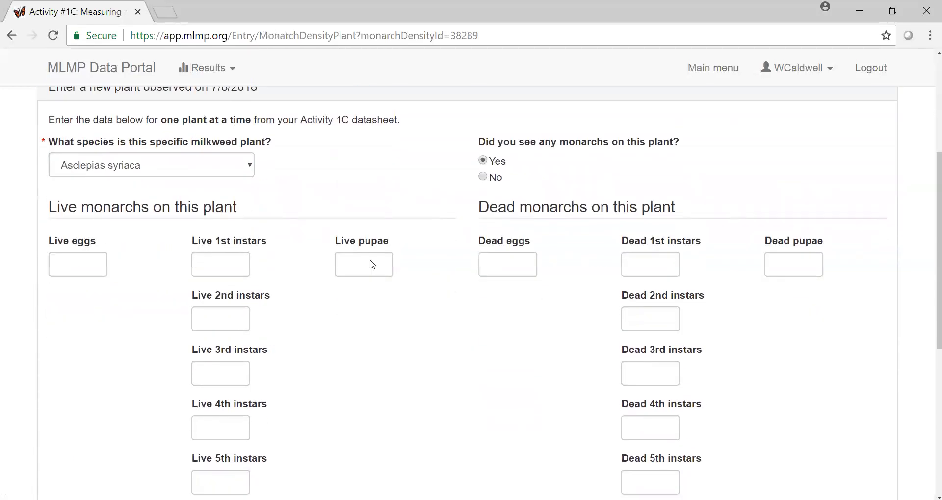
click(79, 268)
scroll(230, 278, down, 2)
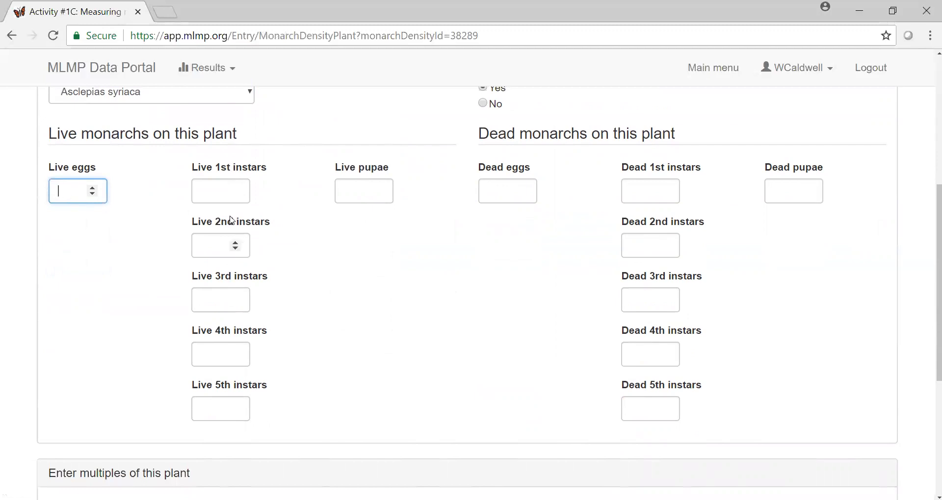
text(1)
Set the number of plants exactly like this one-egg plant to 10, then save and add another plant
scroll(78, 194, down, 3)
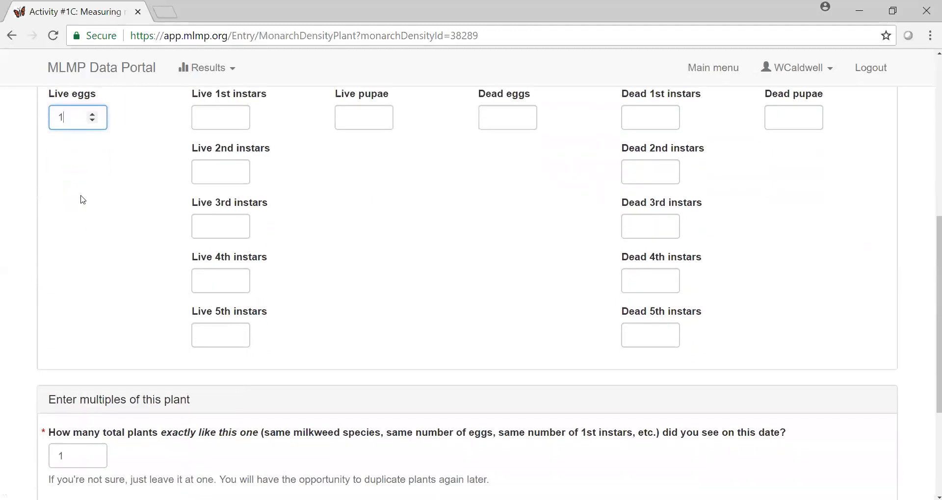
click(84, 386)
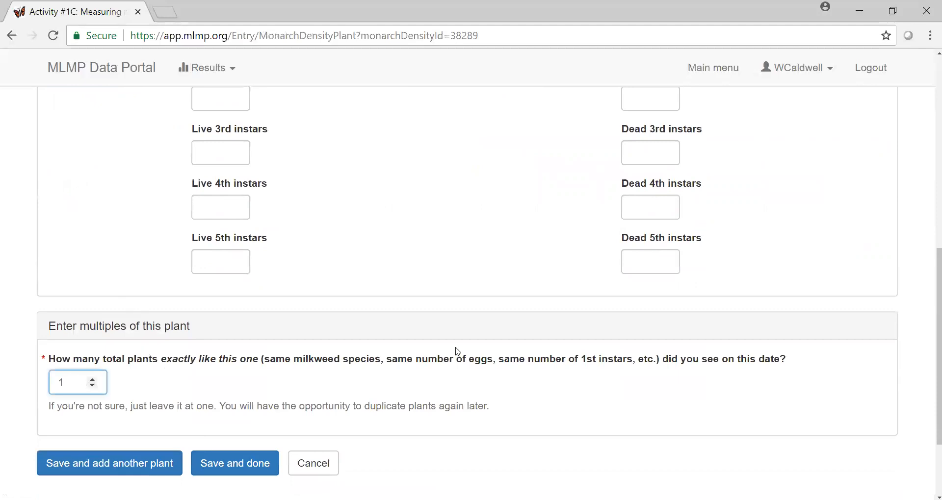
scroll(181, 342, down, 2)
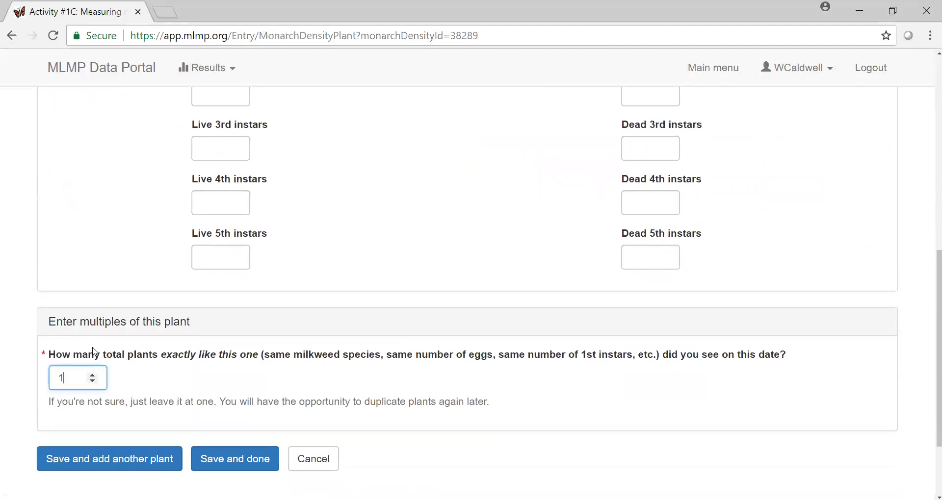
text(0)
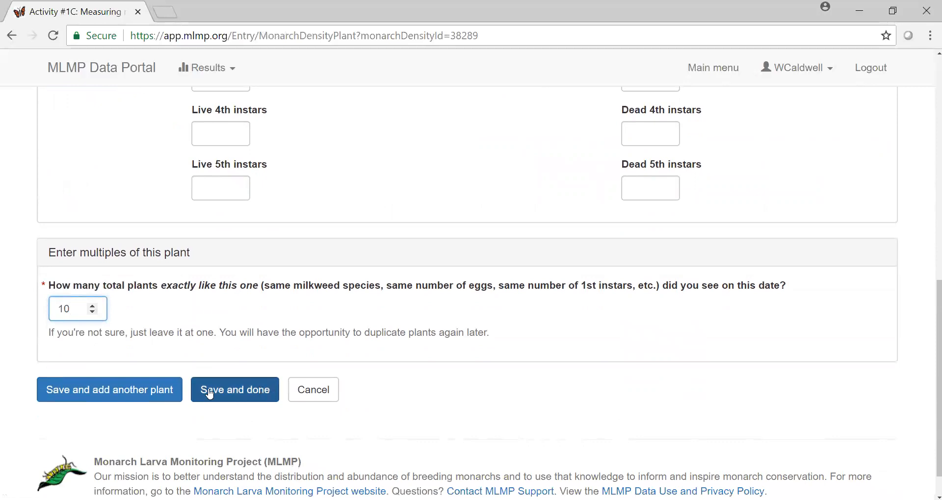
click(107, 396)
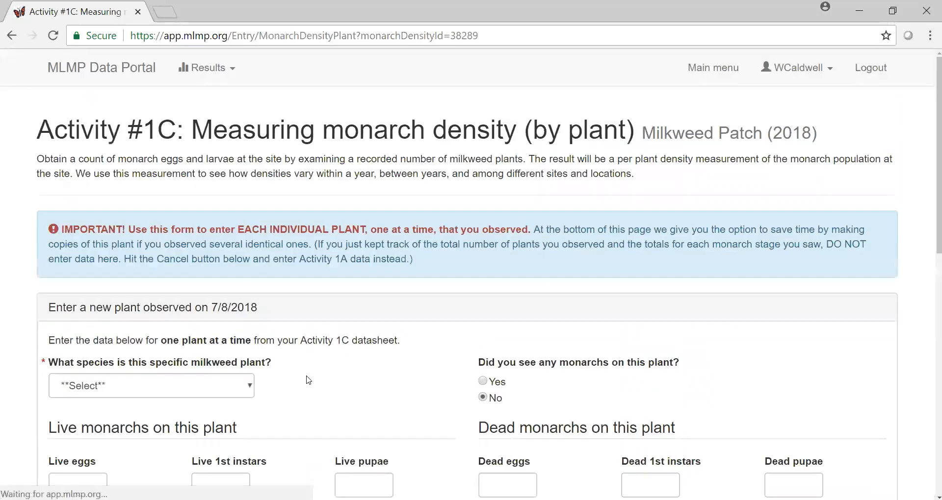
Describe the new plant as Asclepias syriaca with monarchs seen, and record 1 live 1st instar on it
scroll(310, 381, down, 3)
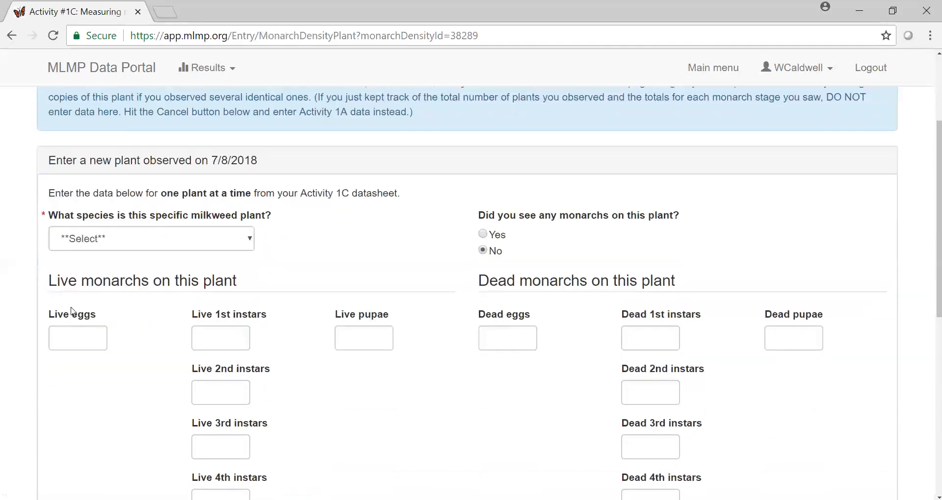
click(144, 239)
click(117, 283)
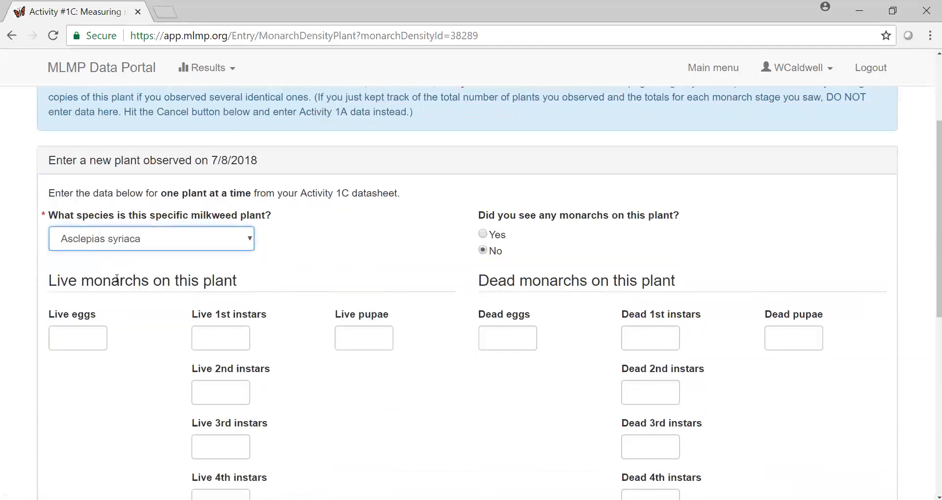
click(486, 235)
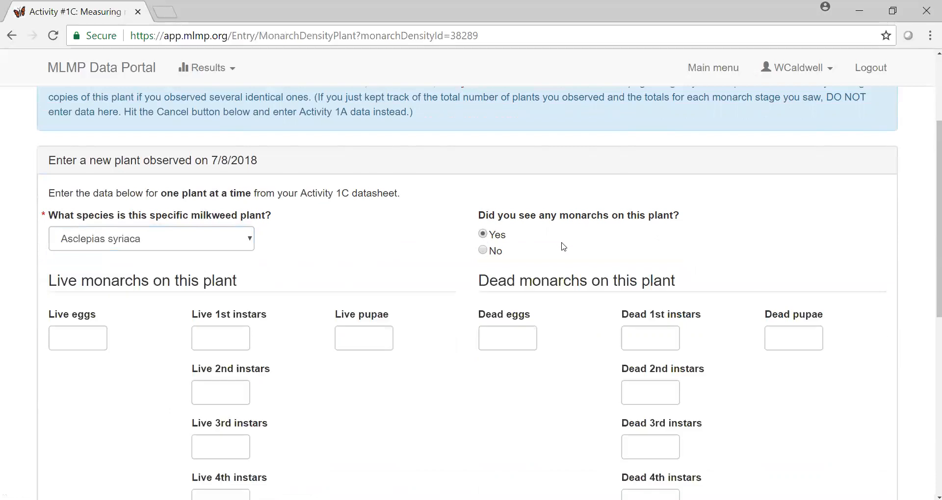
scroll(231, 290, down, 3)
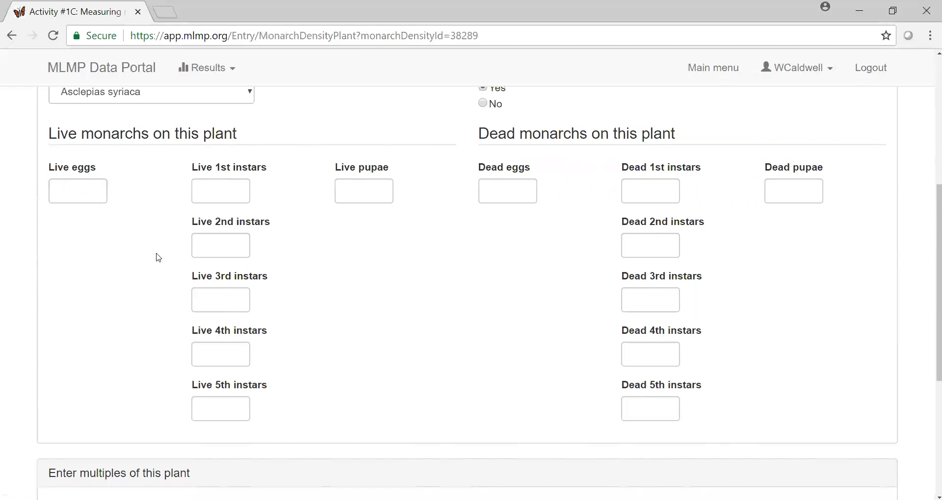
click(234, 189)
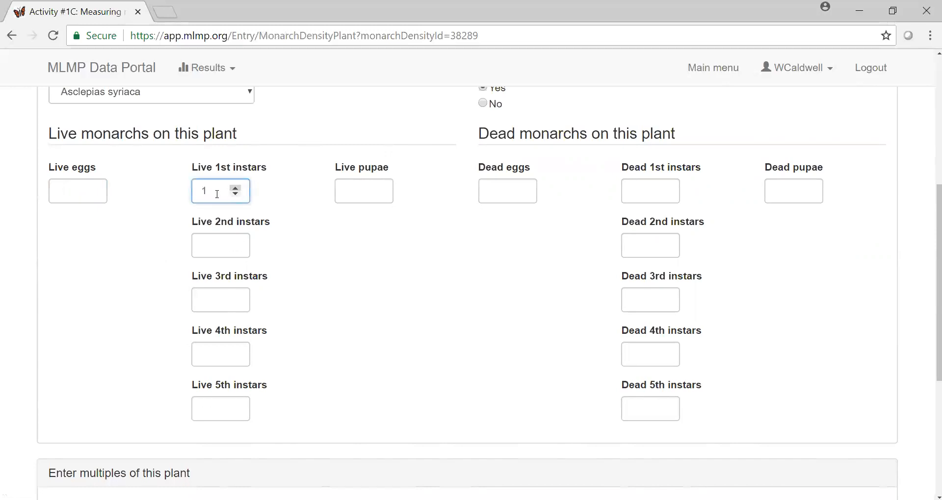
Set the number of plants exactly like this 1st-instar plant to 5, then save and add another plant
scroll(297, 218, down, 1)
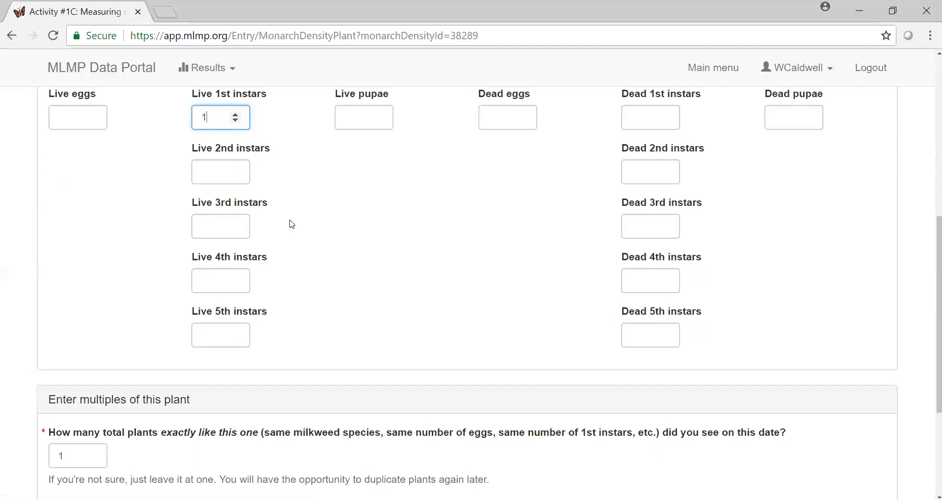
scroll(289, 222, down, 1)
click(79, 383)
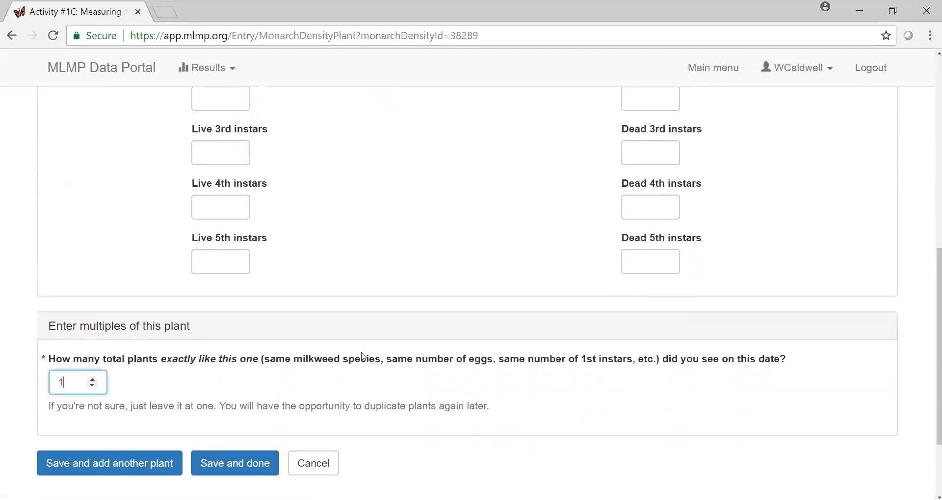
text(5)
click(158, 463)
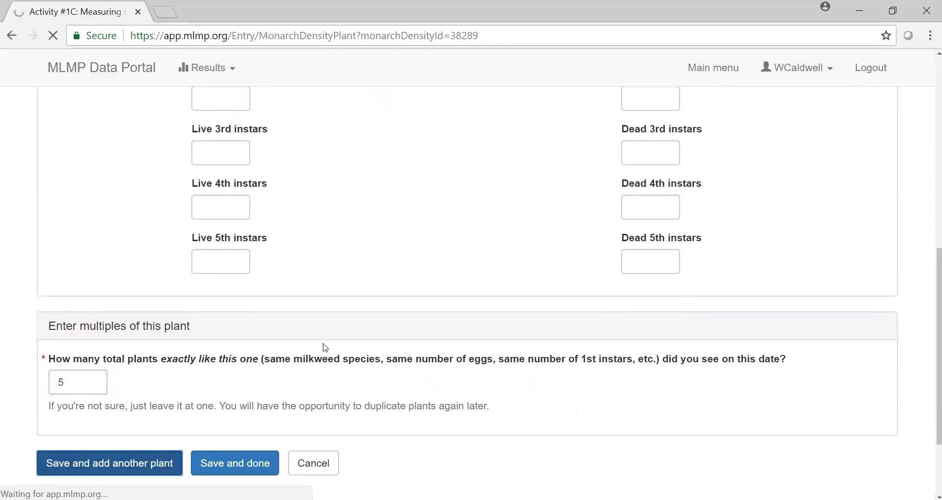
Describe the new plant as Asclepias syriaca with monarchs seen, and record 1 live egg and 2 live 1st instars
scroll(222, 313, down, 2)
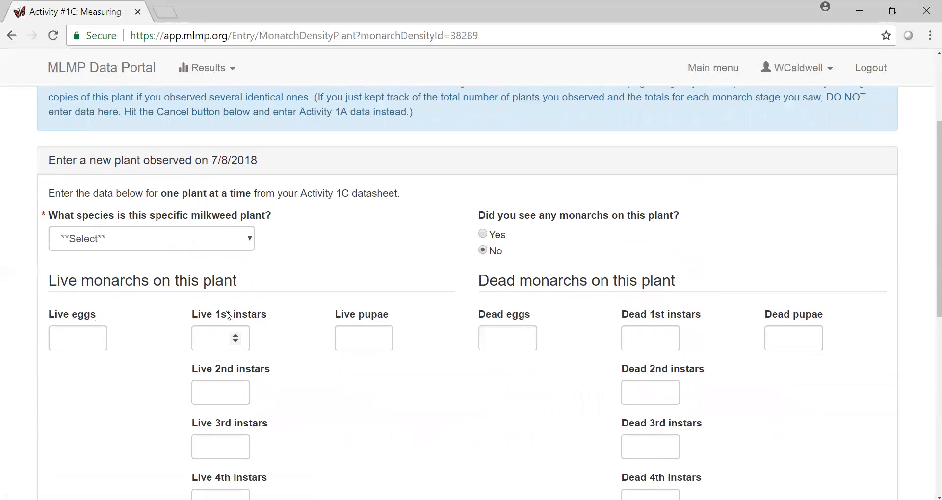
scroll(225, 312, down, 3)
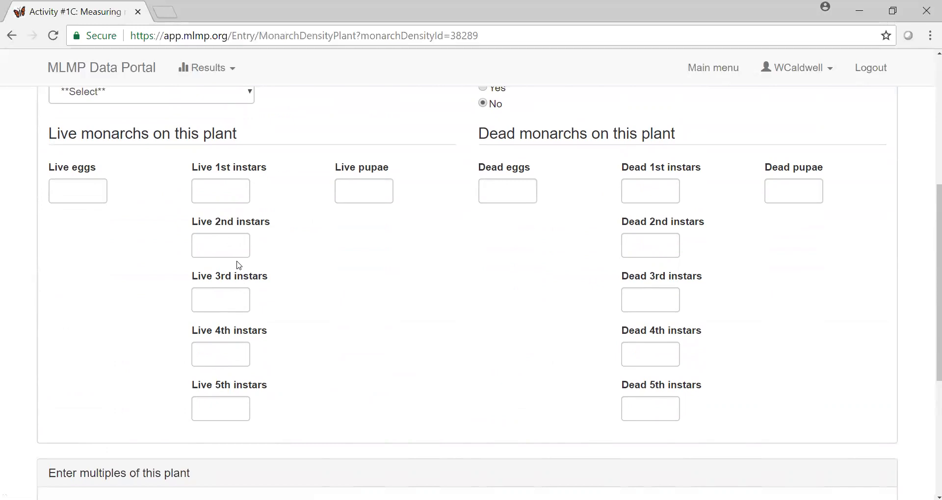
click(131, 102)
click(128, 136)
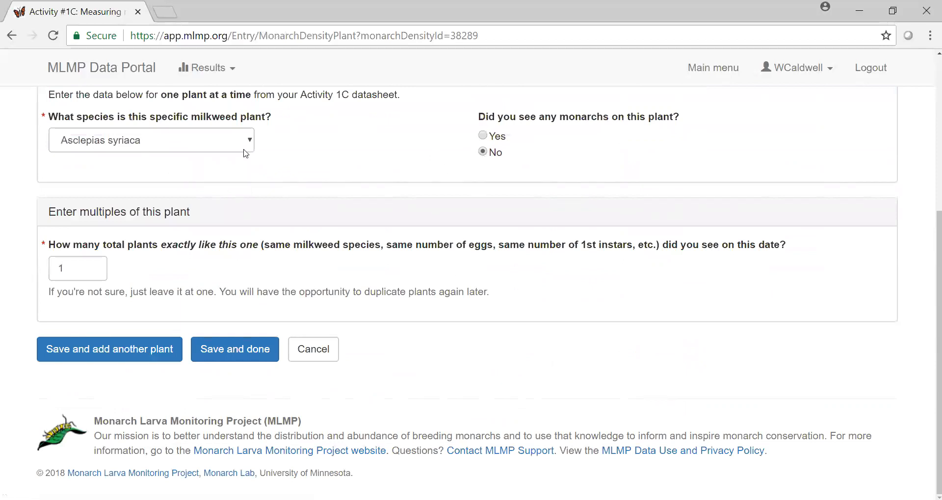
click(483, 137)
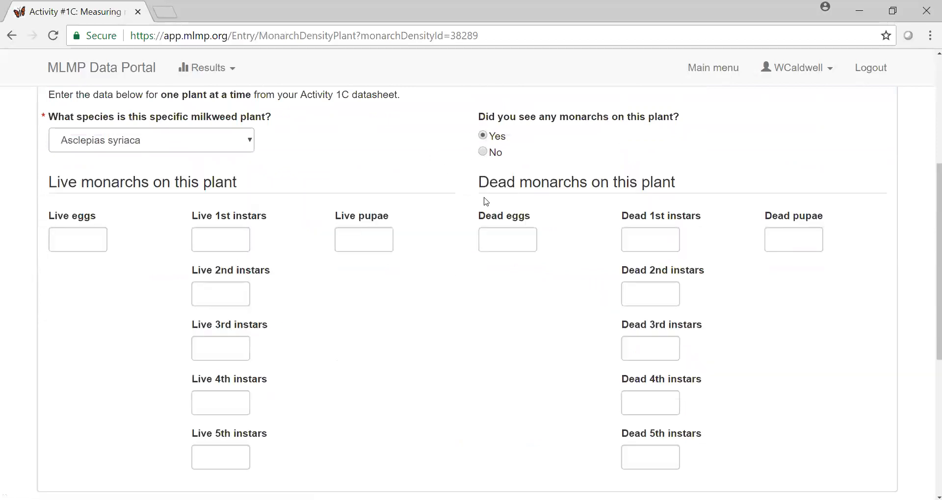
click(90, 239)
text(1)
key(Tab)
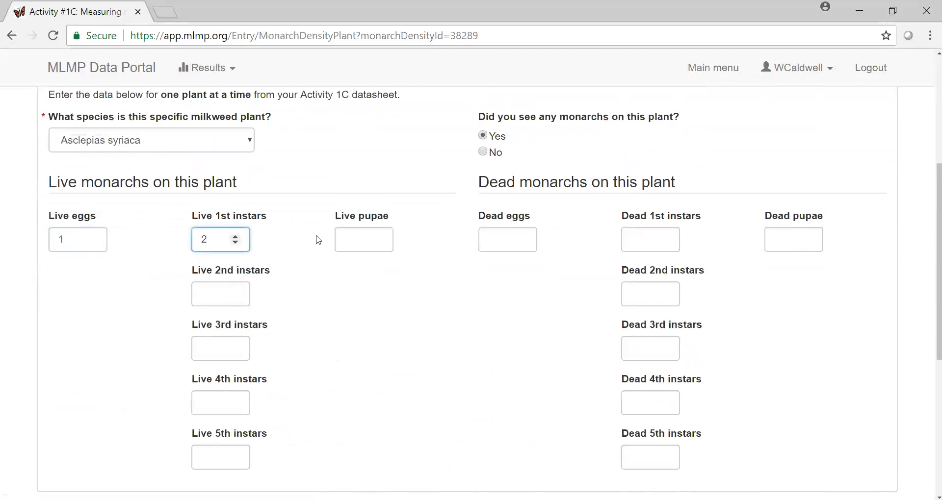
Leave the number of plants exactly like this one at 1, then save and add another plant
scroll(314, 245, down, 2)
scroll(314, 244, down, 5)
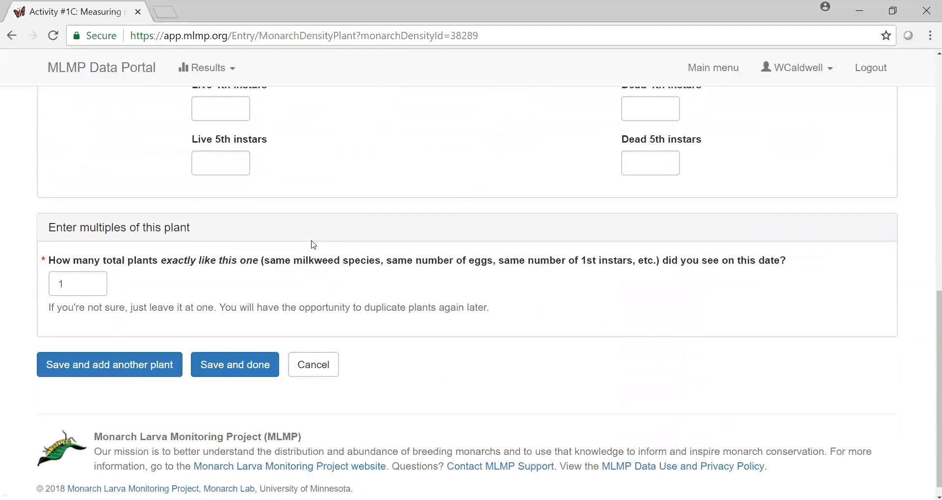
scroll(313, 245, up, 3)
scroll(313, 245, down, 4)
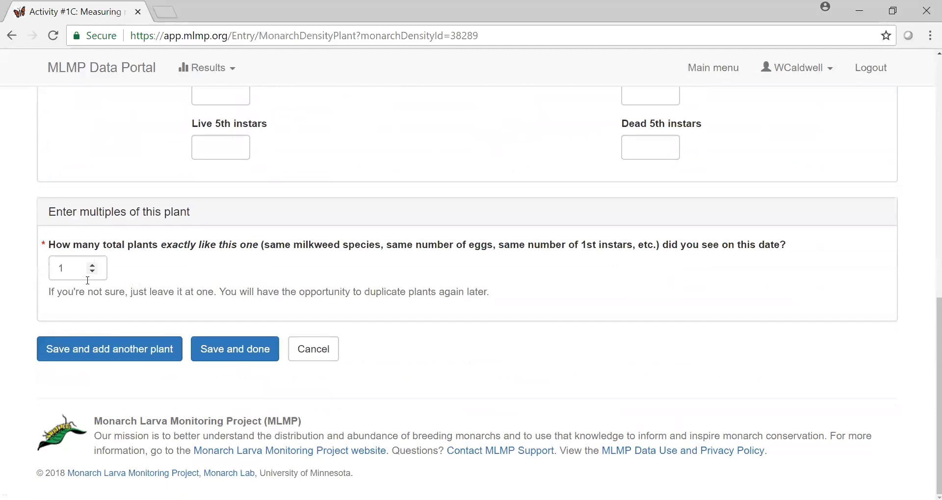
click(113, 351)
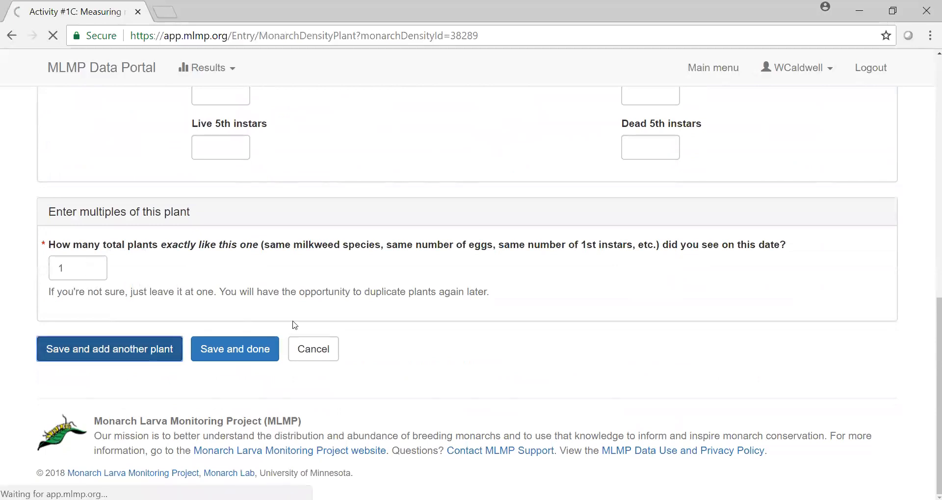
Describe the new plant as Asclepias syriaca with monarchs seen, and record 1 live 2nd instar on it
scroll(255, 297, down, 5)
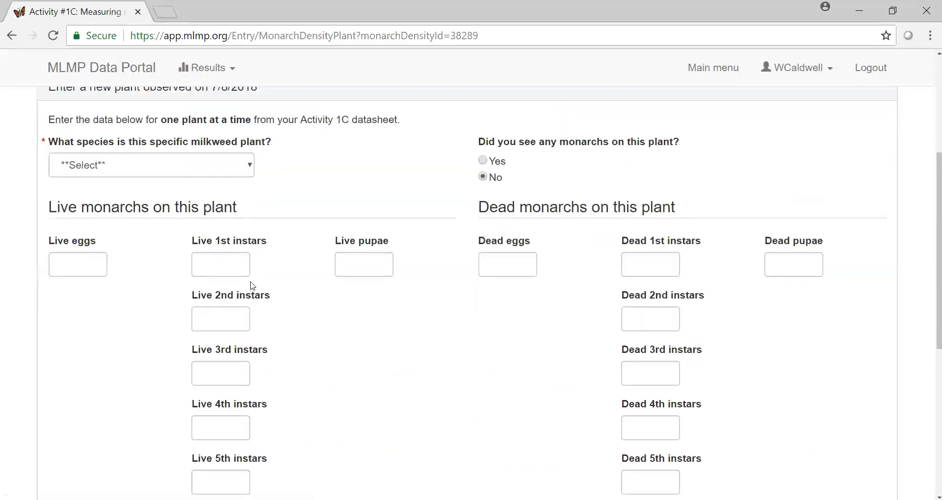
scroll(253, 283, down, 1)
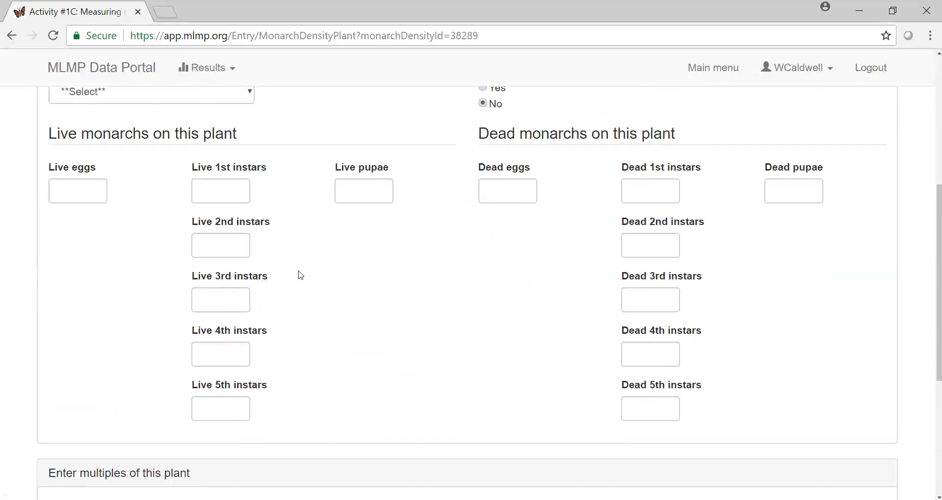
scroll(345, 265, down, 3)
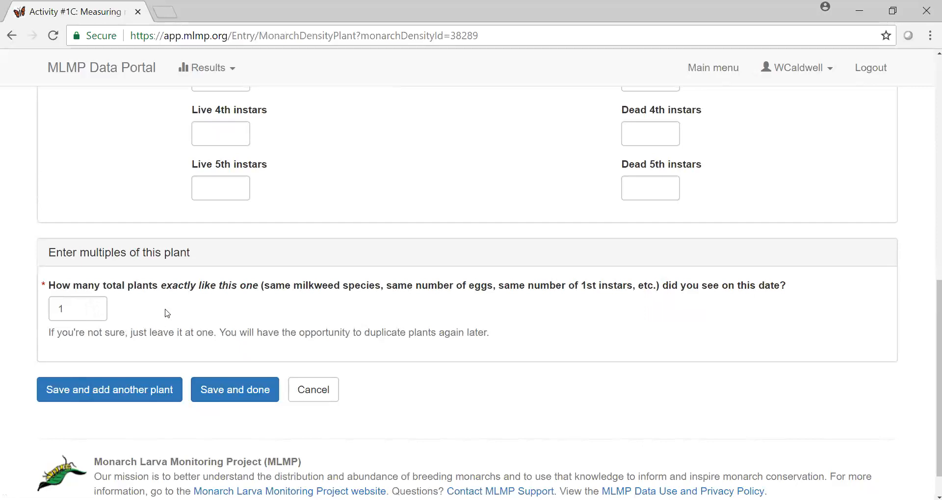
scroll(210, 290, up, 6)
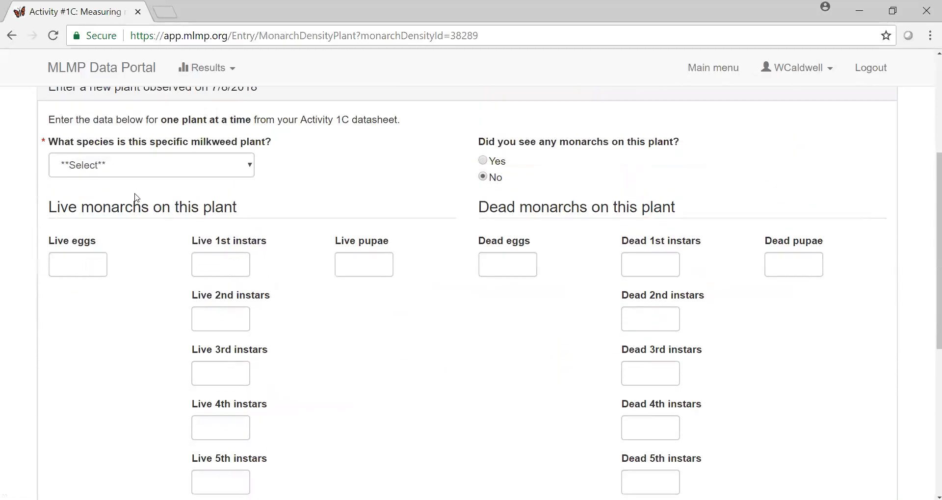
click(140, 174)
click(482, 161)
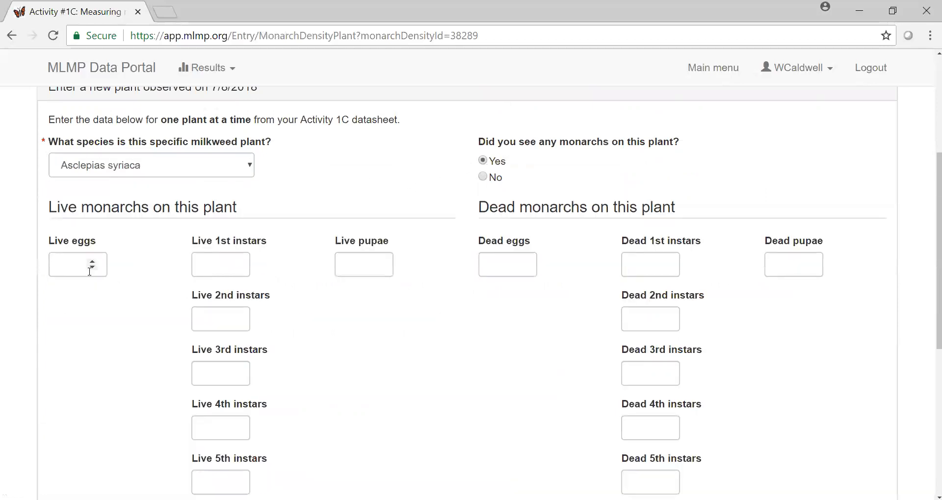
scroll(259, 282, down, 1)
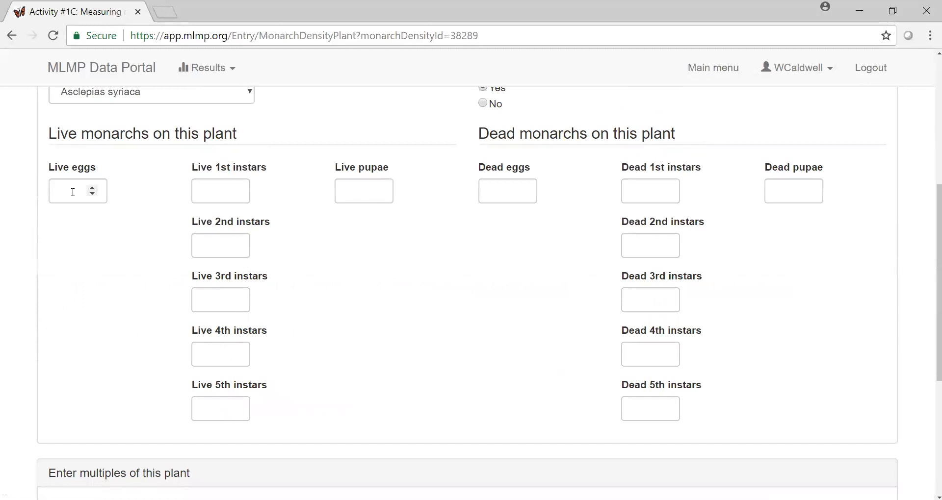
click(211, 248)
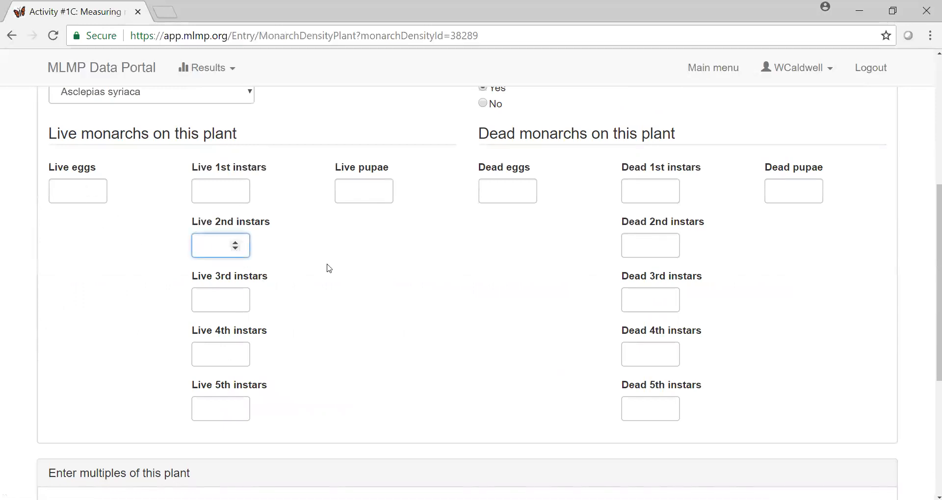
Set the number of plants exactly like this 2nd-instar plant to 2, then save and add another plant
scroll(245, 299, down, 3)
click(91, 312)
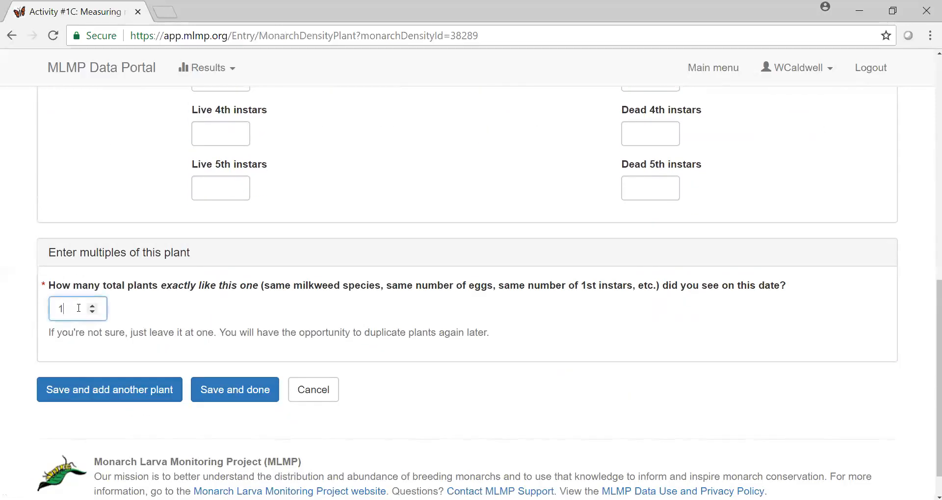
key(BackSpace)
text(2)
click(117, 390)
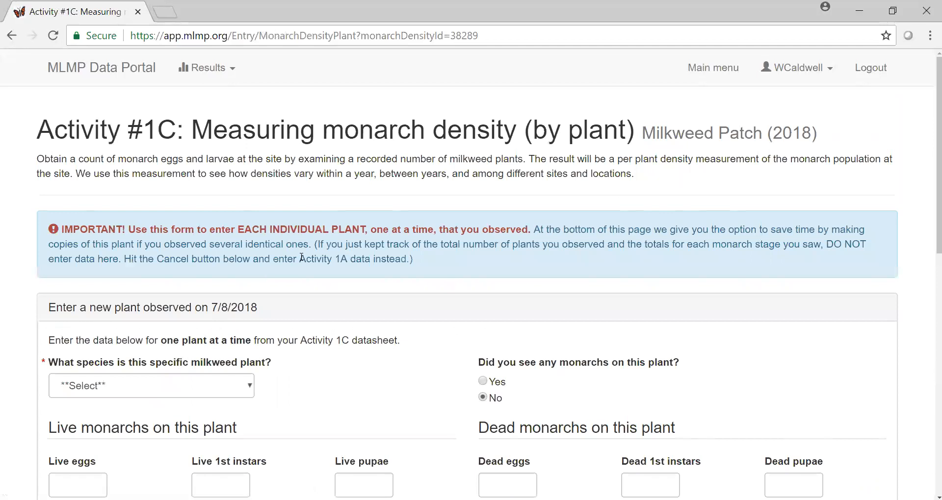
Try to save the blank new-plant form and finish entering plants for 7/8/2018
scroll(247, 215, down, 9)
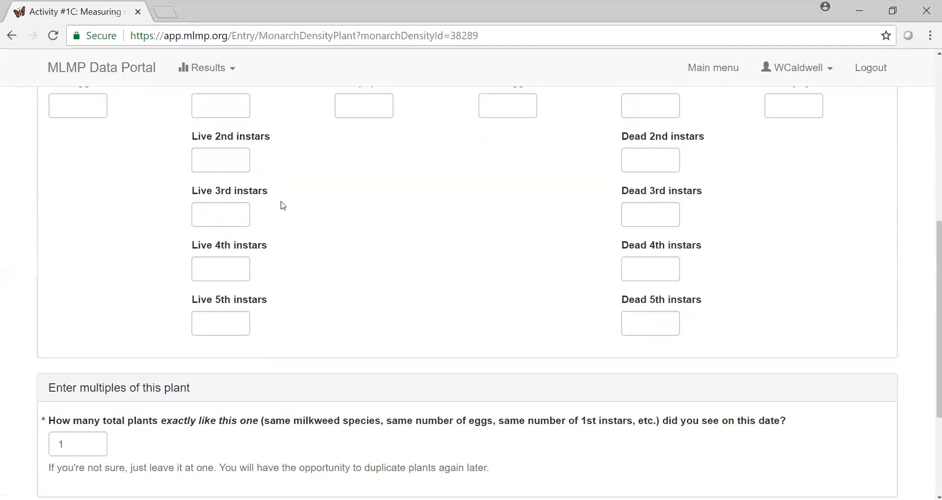
scroll(240, 212, down, 2)
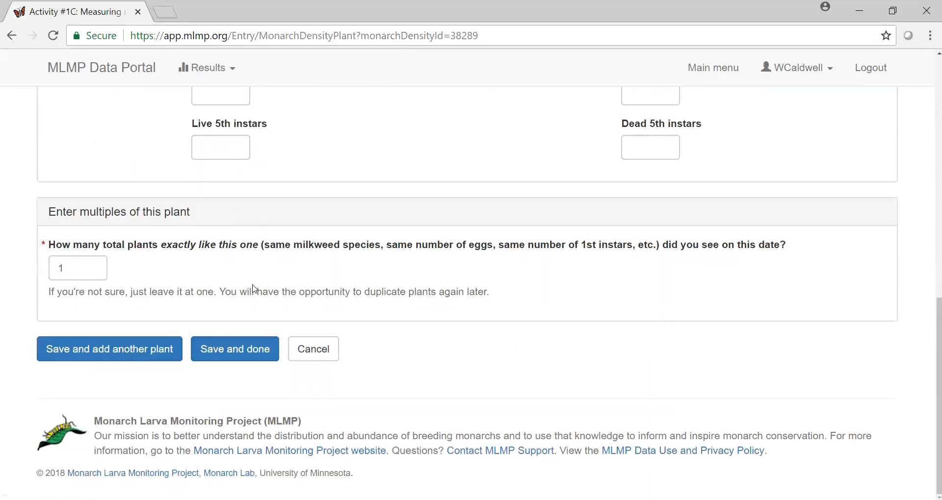
scroll(225, 314, up, 10)
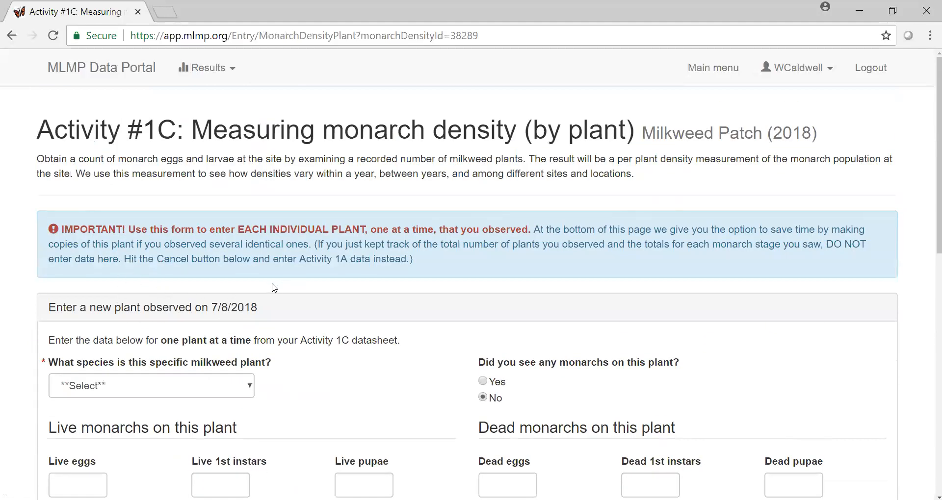
scroll(273, 288, down, 6)
scroll(460, 227, down, 5)
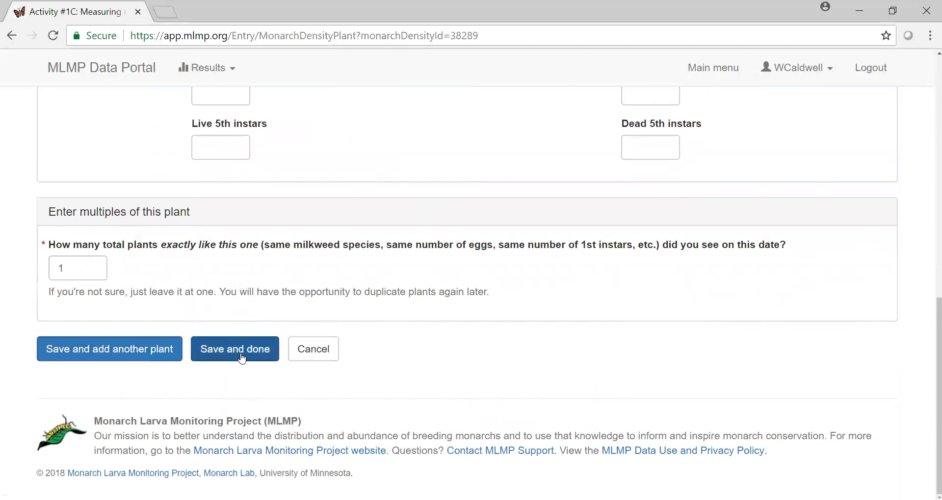
click(242, 358)
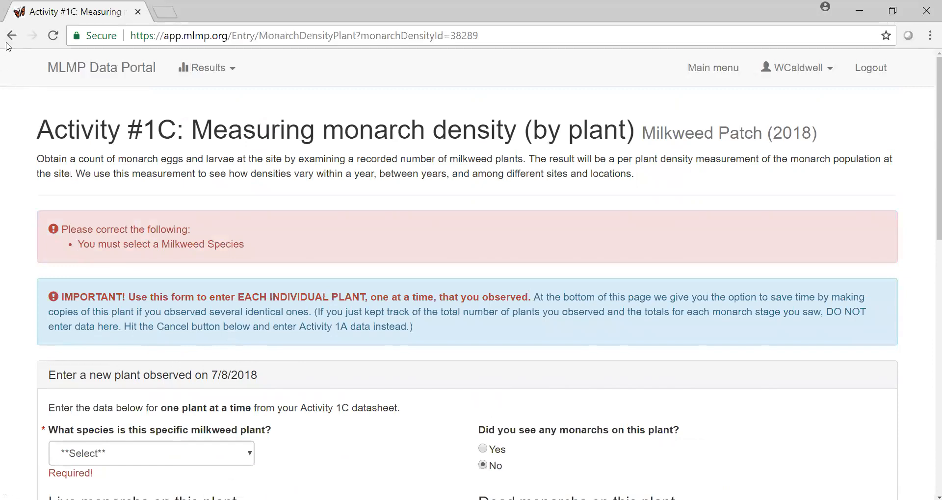
Cancel the blank new-plant form to return to the Activity #1 record summary for 7/8/2018
scroll(402, 181, down, 13)
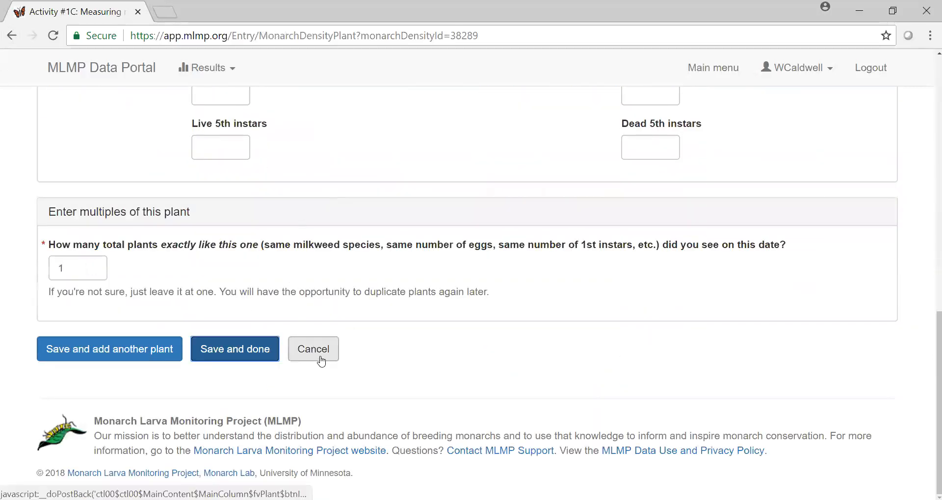
click(322, 362)
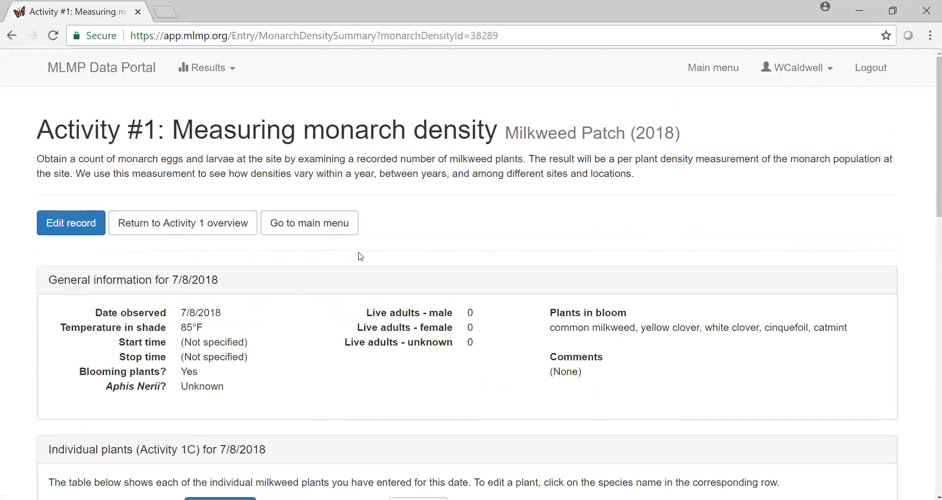
Set the individual plants table to 20 plants per page and review its rows and the totals by milkweed species
scroll(377, 252, down, 3)
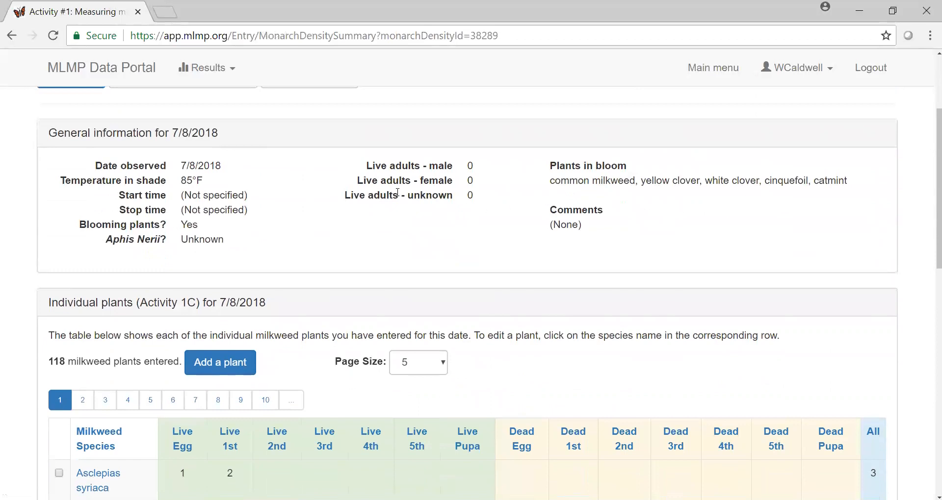
scroll(282, 185, down, 1)
scroll(574, 177, down, 3)
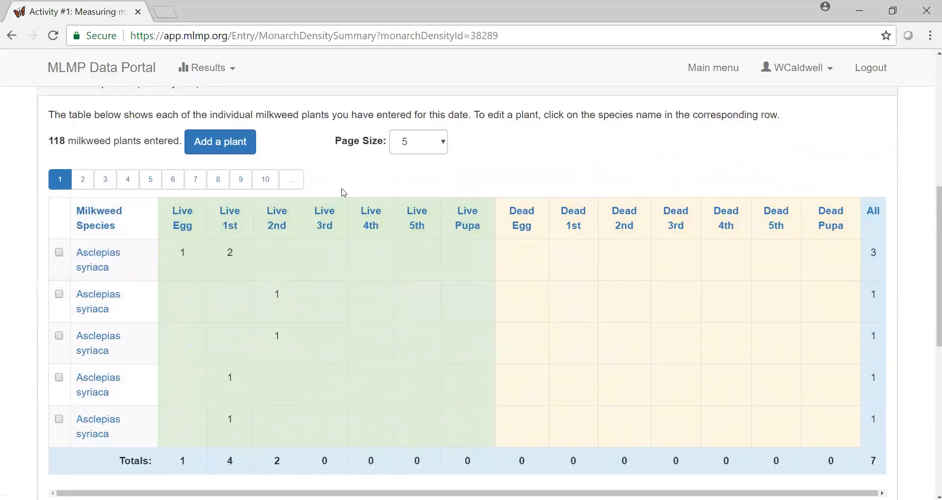
click(446, 145)
click(414, 187)
scroll(350, 216, down, 8)
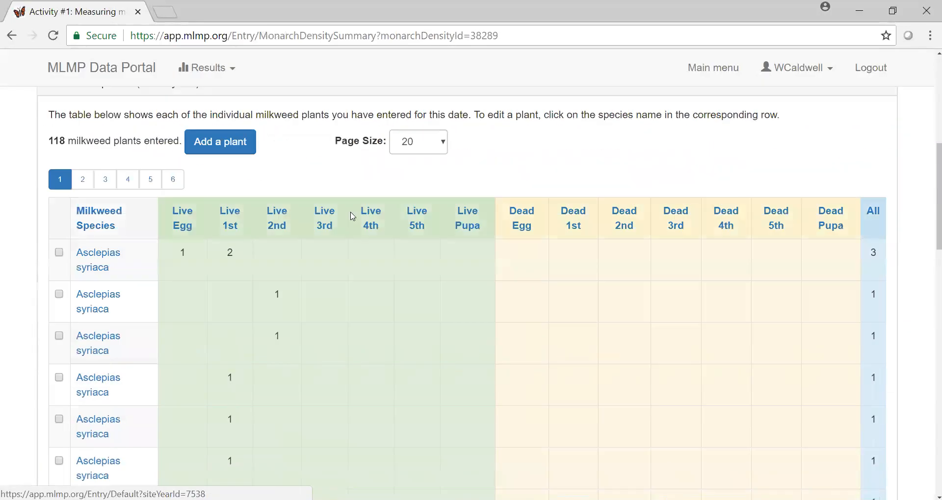
scroll(352, 216, down, 2)
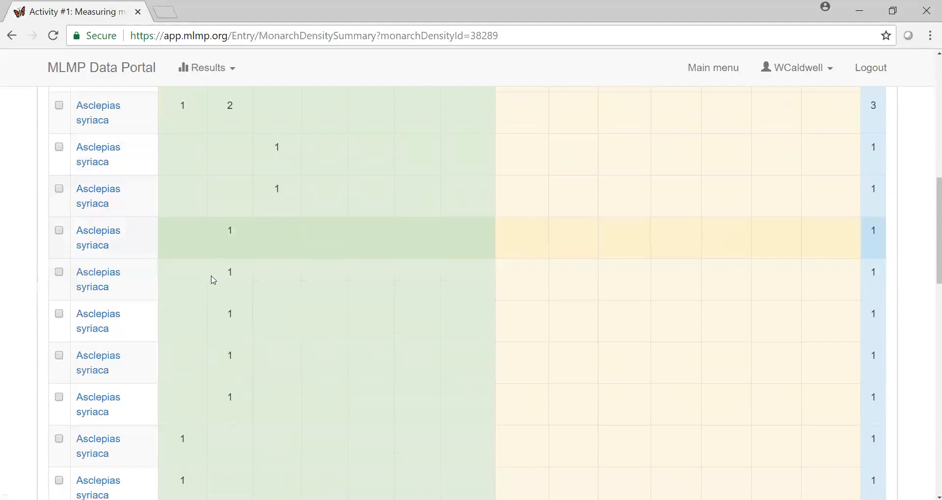
scroll(380, 292, down, 10)
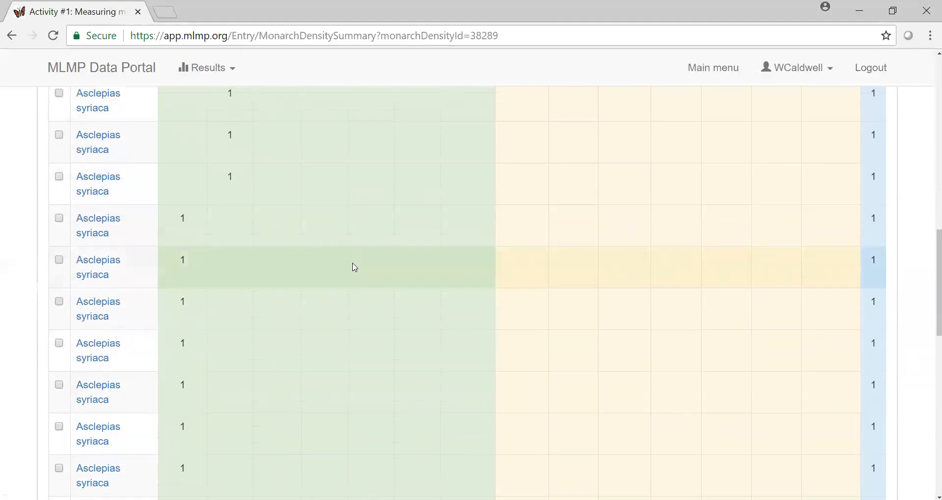
scroll(359, 250, down, 8)
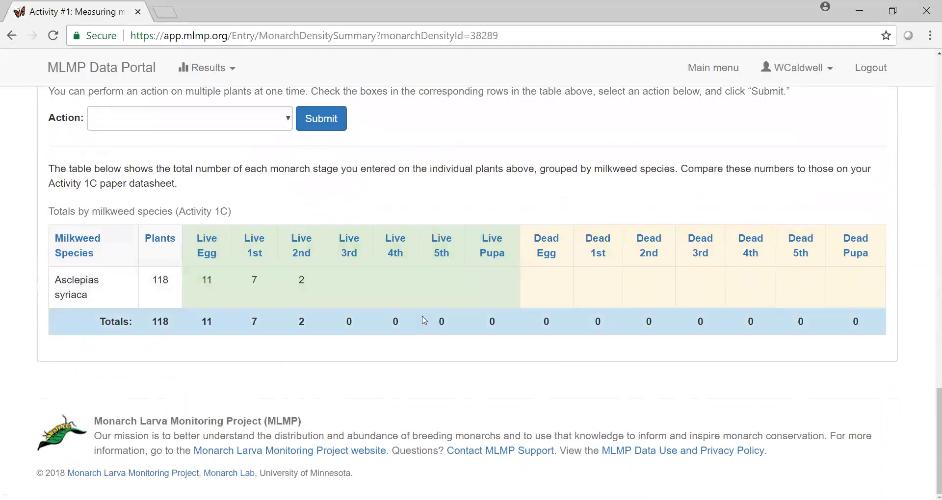
Leave the 7/8/2018 monarch density summary and go to the main menu for Milkweed Patch
scroll(421, 316, up, 5)
scroll(421, 316, up, 15)
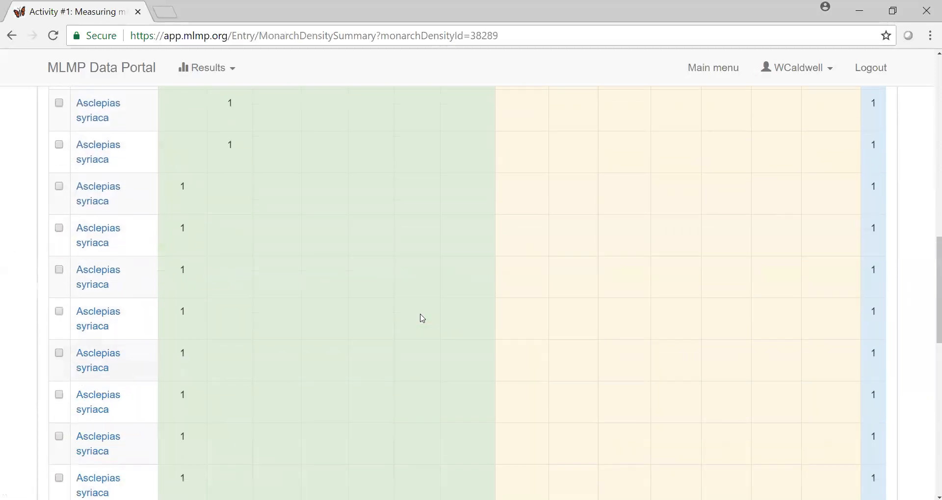
scroll(422, 317, up, 5)
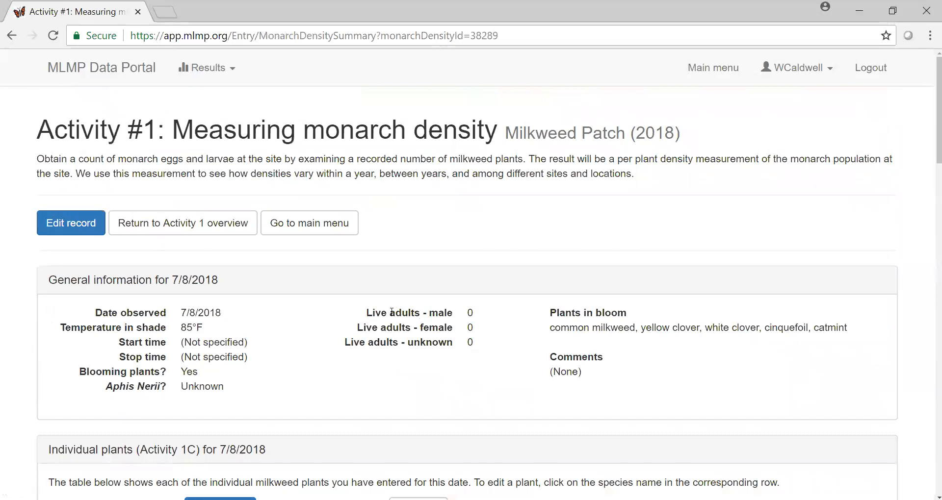
click(323, 229)
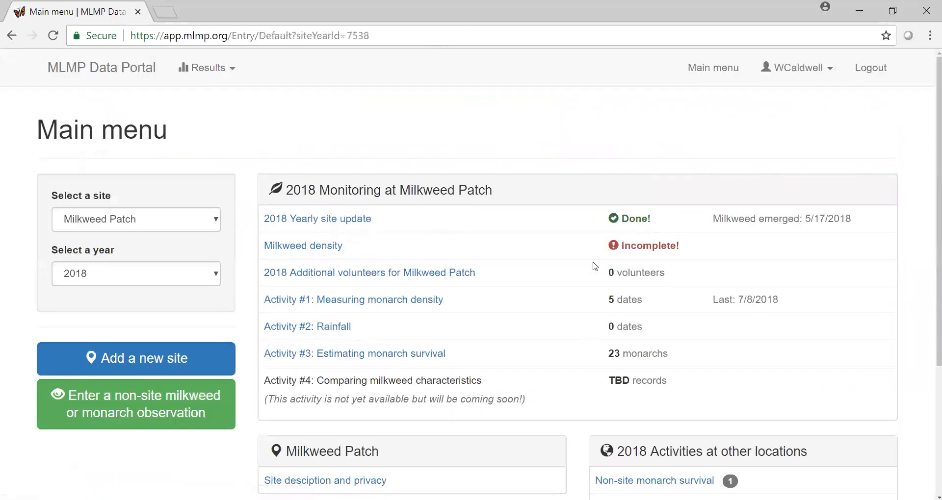